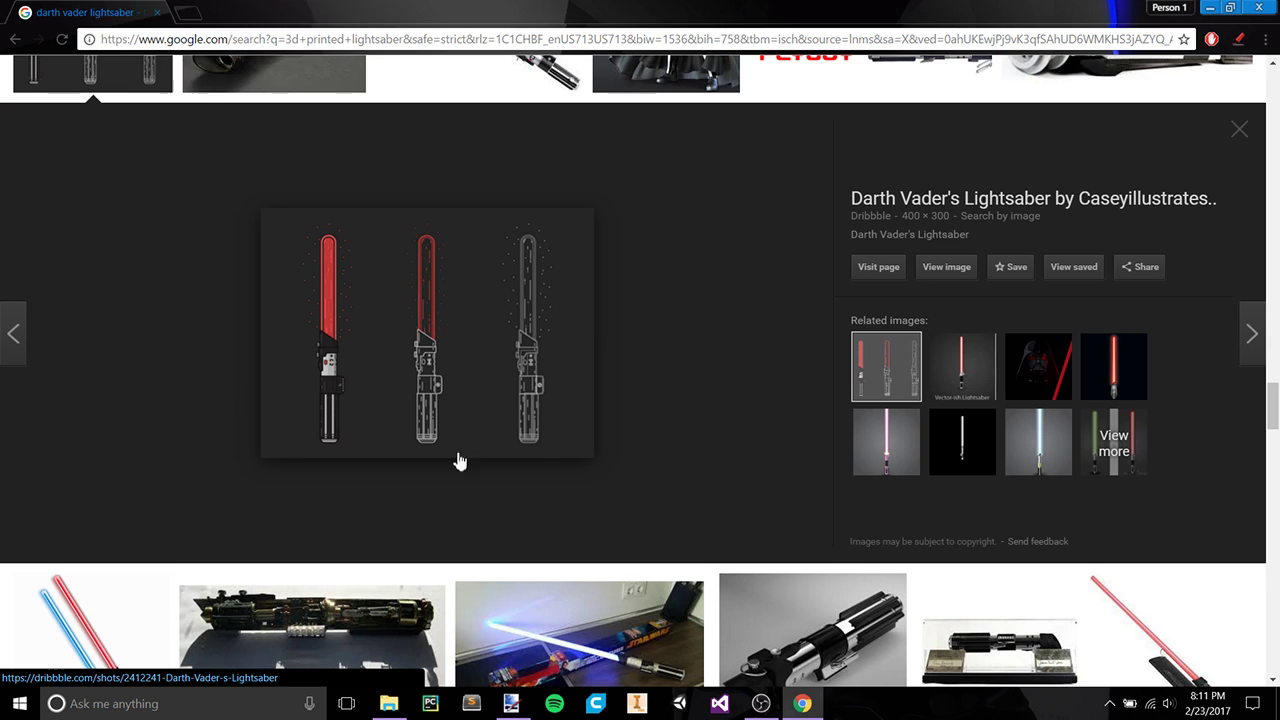
# Switch to paint.net, close problems.png, and create a new 800 × 600 pixel image at 96 pixels/inch
pyautogui.click(511, 703)
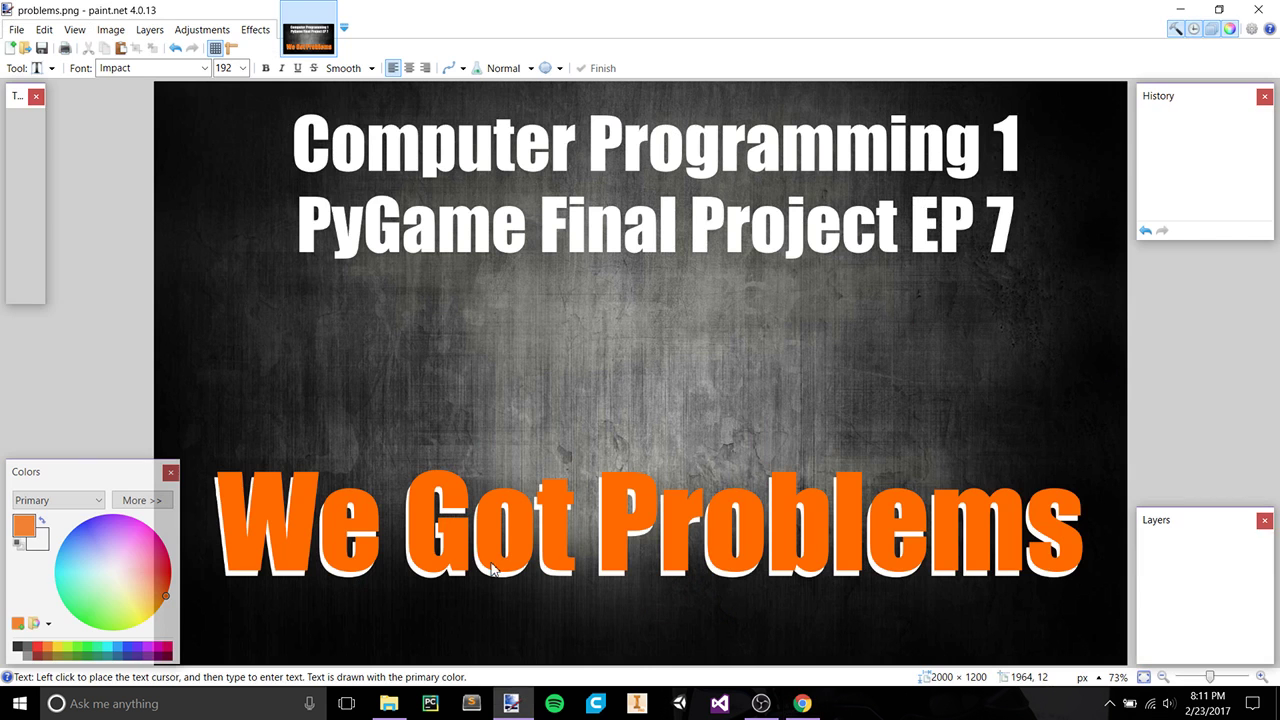
pyautogui.click(330, 10)
pyautogui.click(16, 29)
pyautogui.click(22, 45)
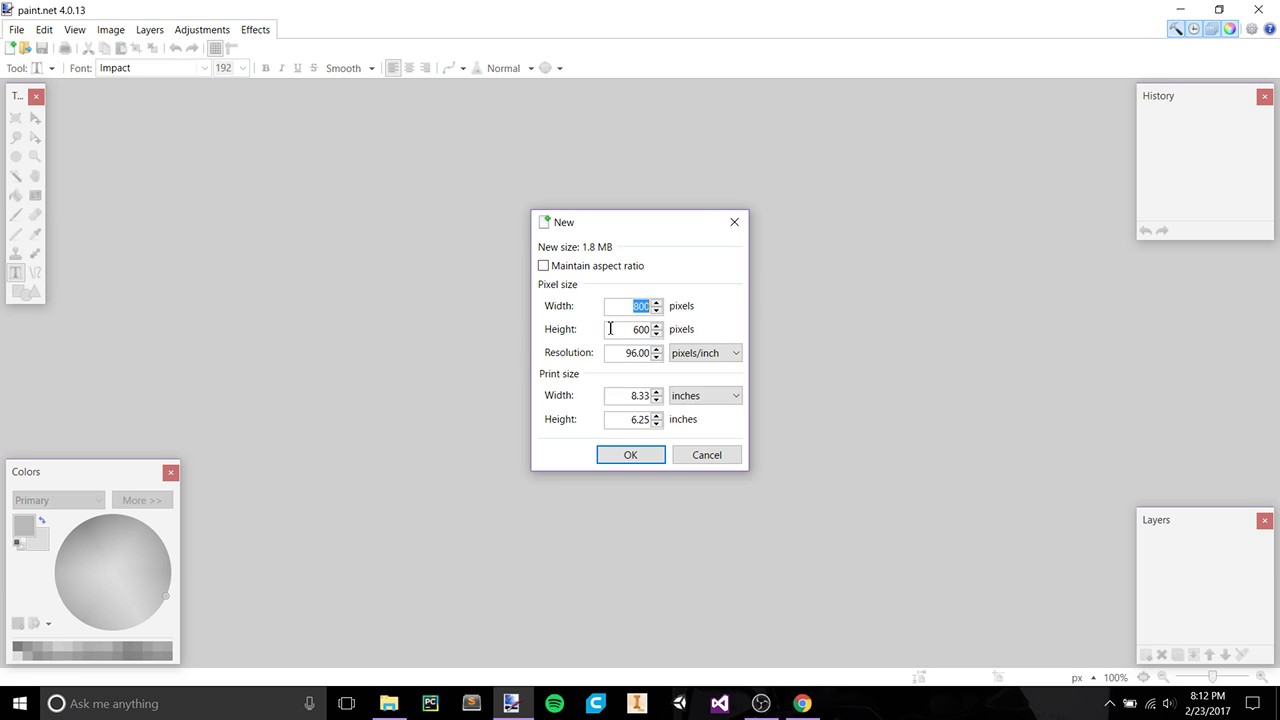
pyautogui.click(627, 454)
# Draw a wide rectangle for the hilt body near the canvas centre in black with a paintbrush of width 2
pyautogui.scroll(5, 603, 374)
pyautogui.scroll(2, 274, 311)
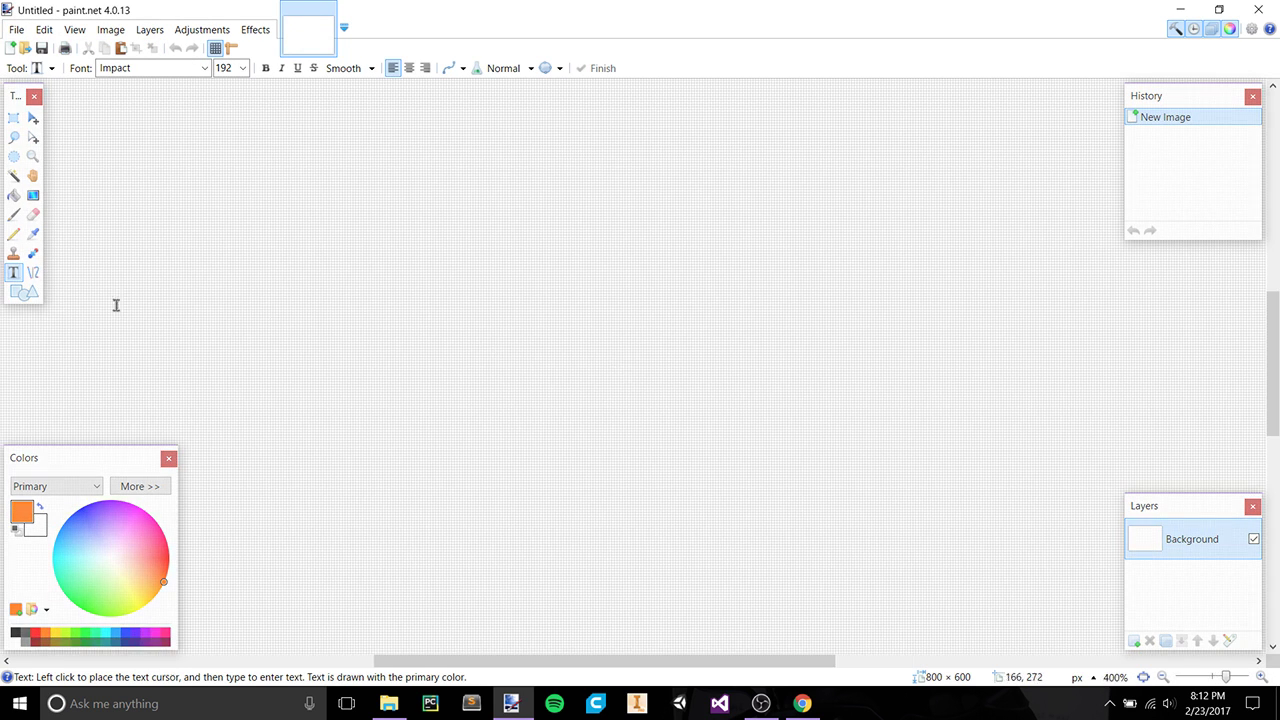
pyautogui.click(13, 233)
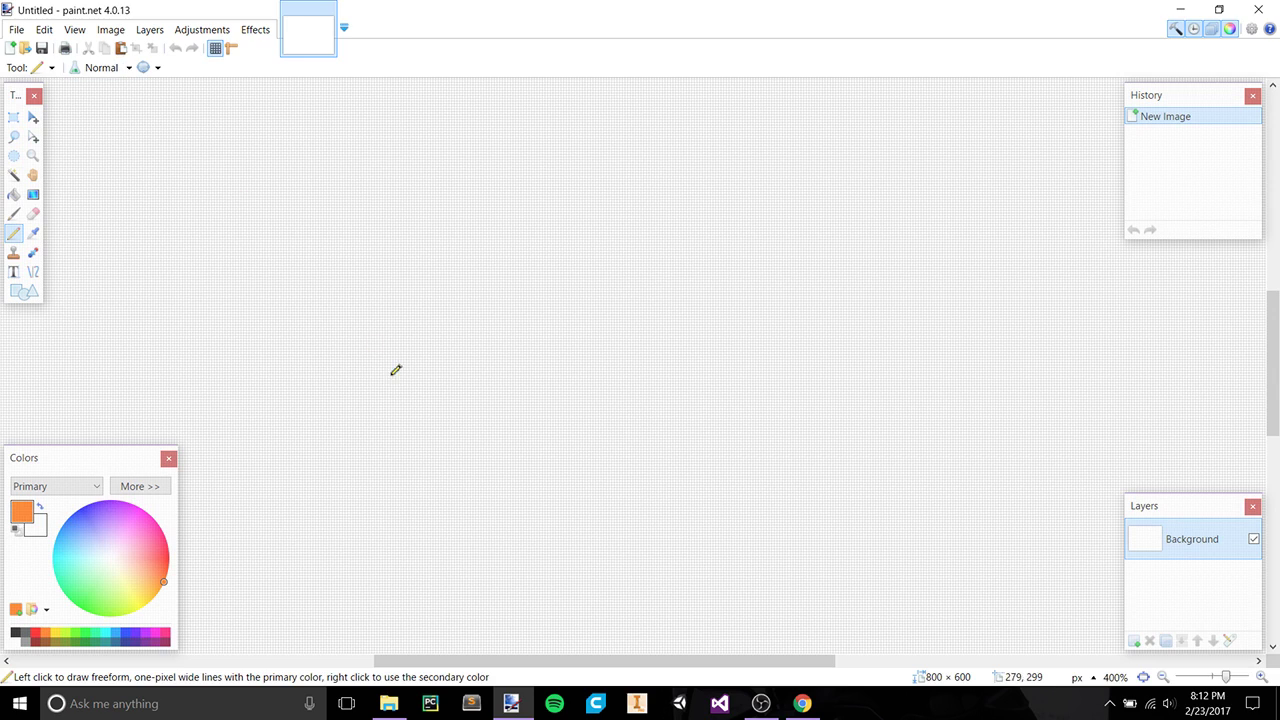
pyautogui.click(13, 214)
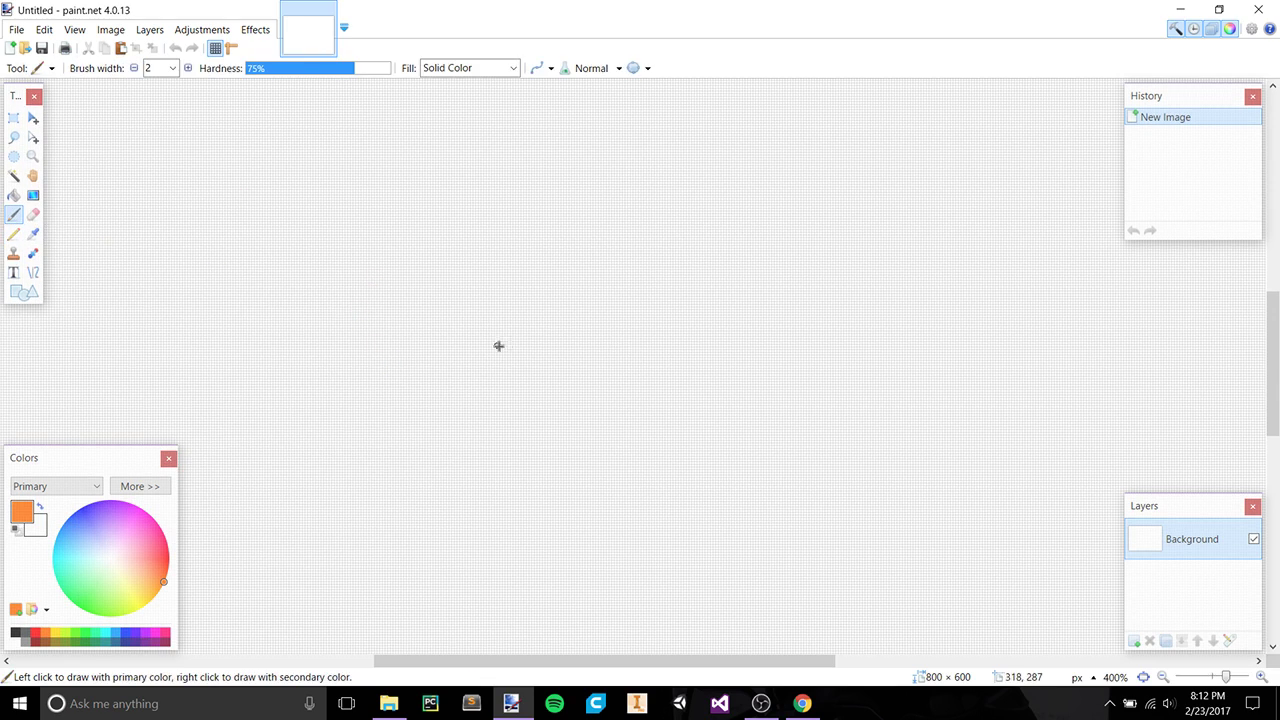
pyautogui.moveTo(419, 344); pyautogui.dragTo(433, 426)
pyautogui.hotkey('ctrl', 'z')
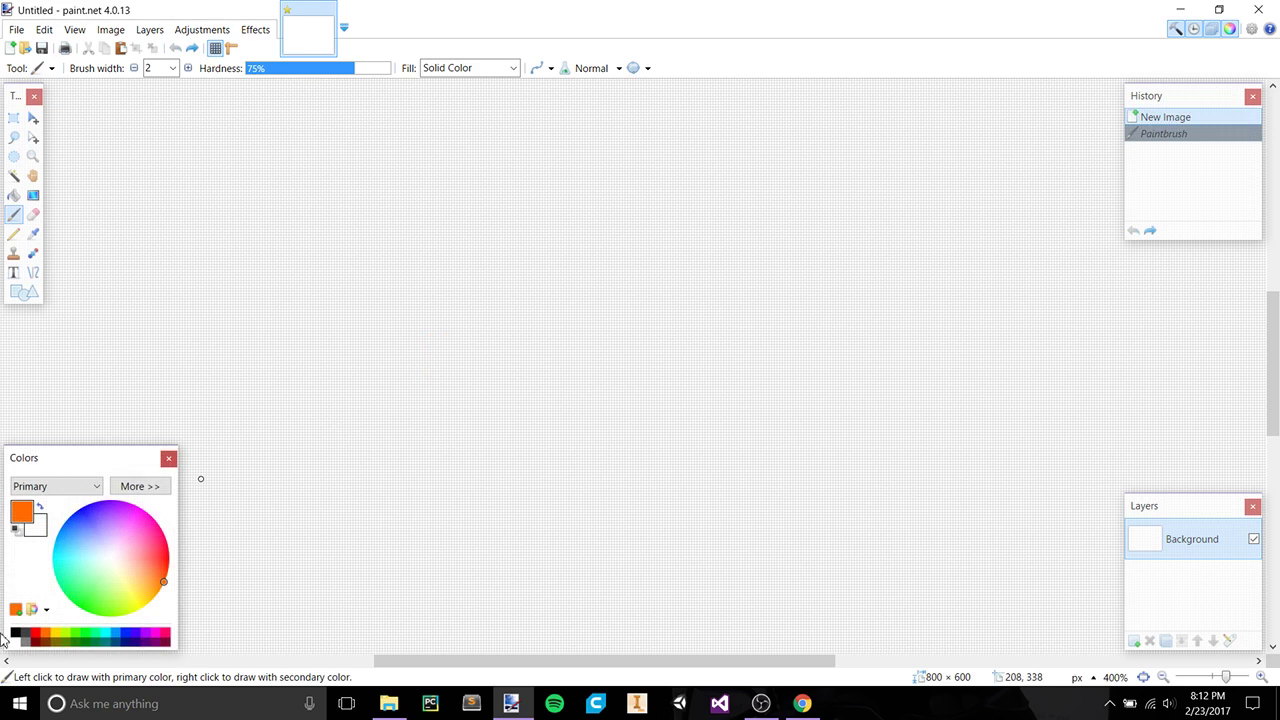
pyautogui.click(13, 635)
pyautogui.moveTo(391, 328); pyautogui.dragTo(918, 332)
pyautogui.moveTo(392, 348)
pyautogui.mouseDown()
pyautogui.moveTo(394, 490)
pyautogui.moveTo(920, 498)
pyautogui.moveTo(920, 334)
pyautogui.mouseUp()
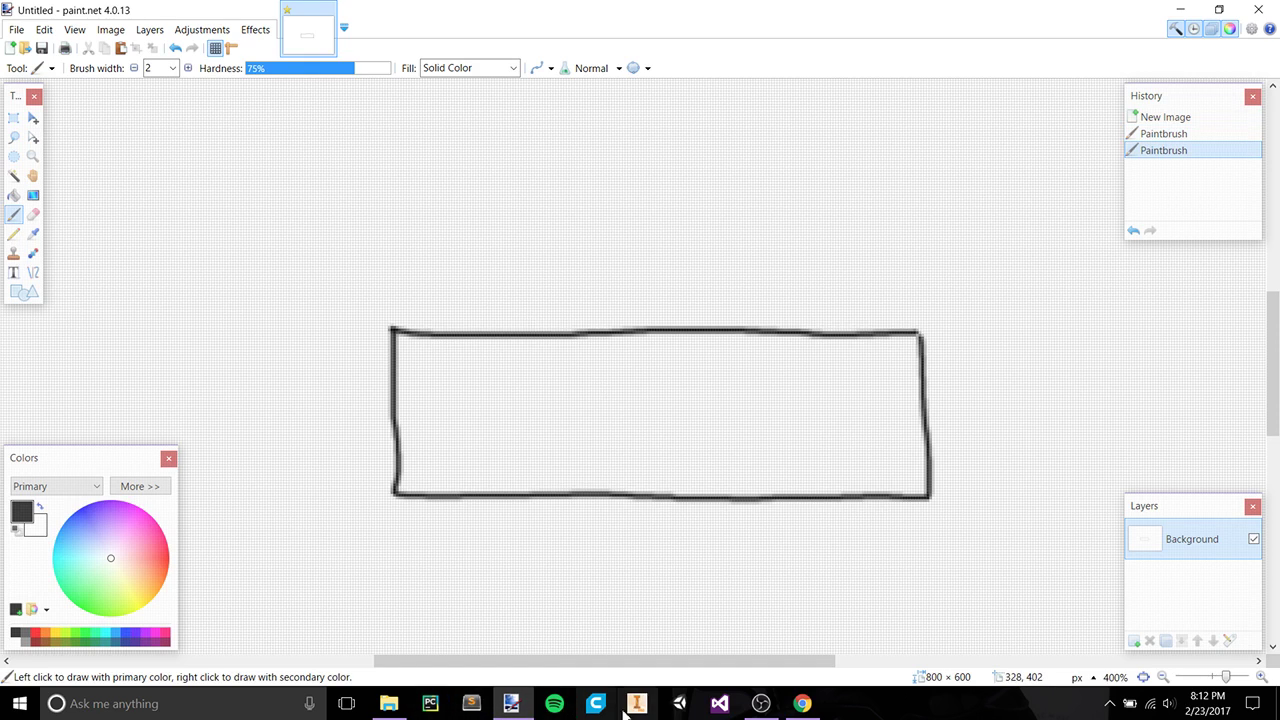
# Switch to Chrome and open the side-view photo of the Darth Vader hilt from Oohyeah in the image results
pyautogui.click(802, 705)
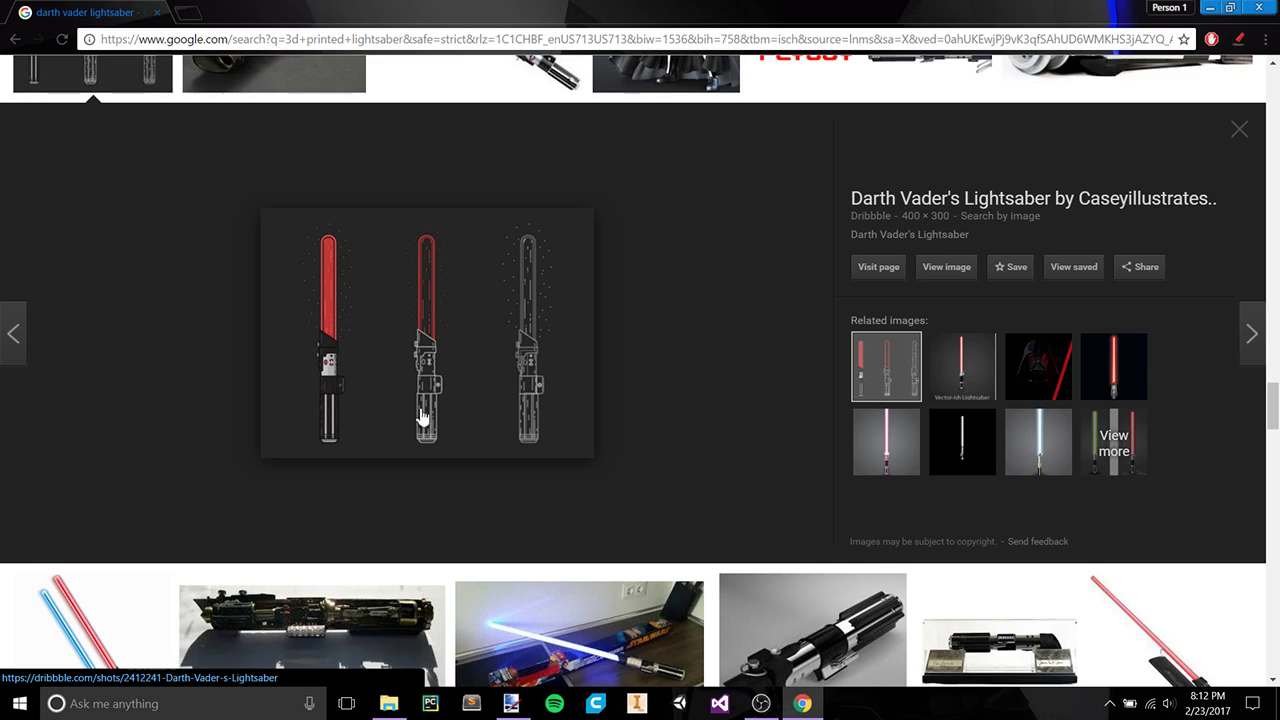
pyautogui.scroll(2, 430, 425)
pyautogui.scroll(4, 443, 437)
pyautogui.click(509, 234)
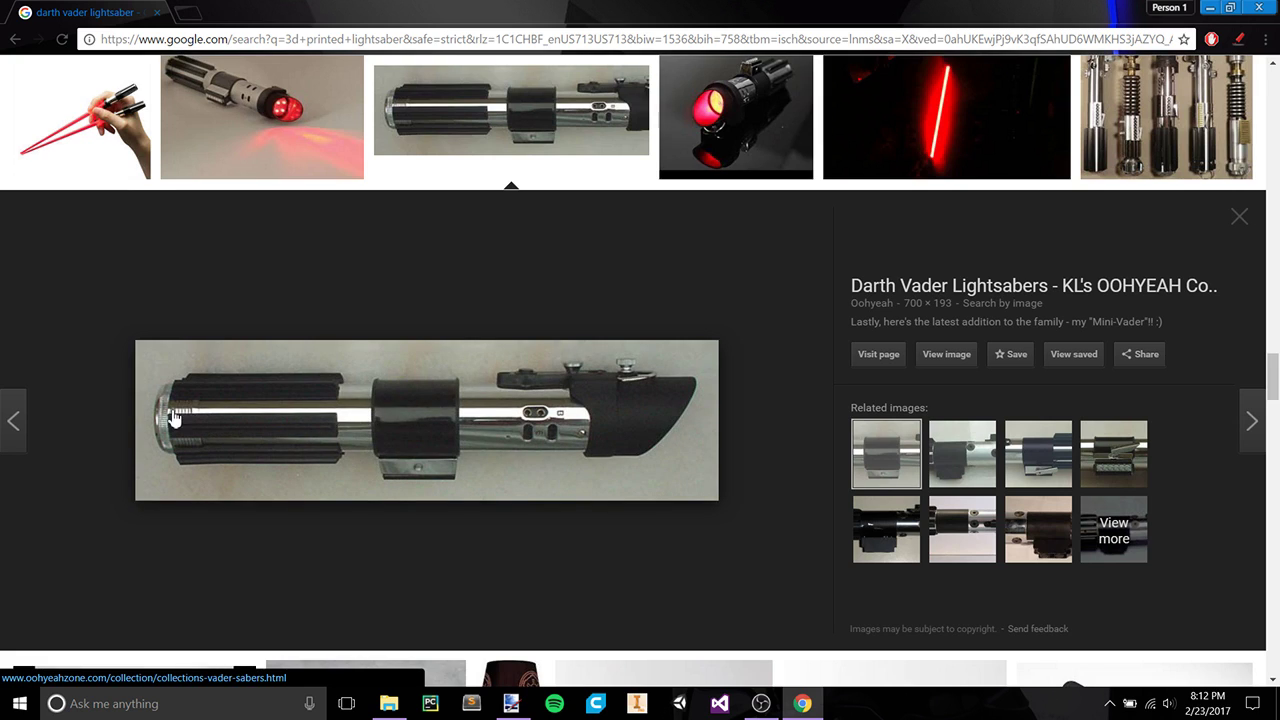
# Back in paint.net, draw three vertical lines inside the body's left end and a rounded, ribbed cap outside it
pyautogui.click(511, 703)
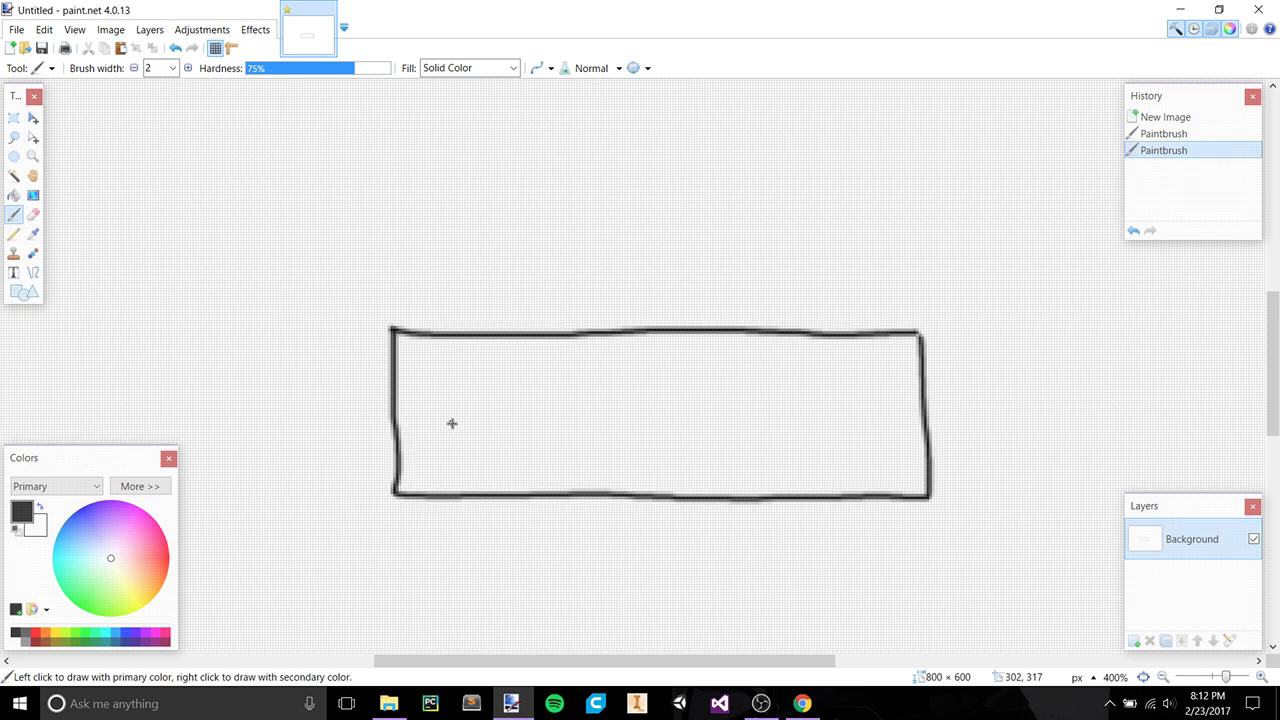
pyautogui.moveTo(451, 338); pyautogui.dragTo(459, 494)
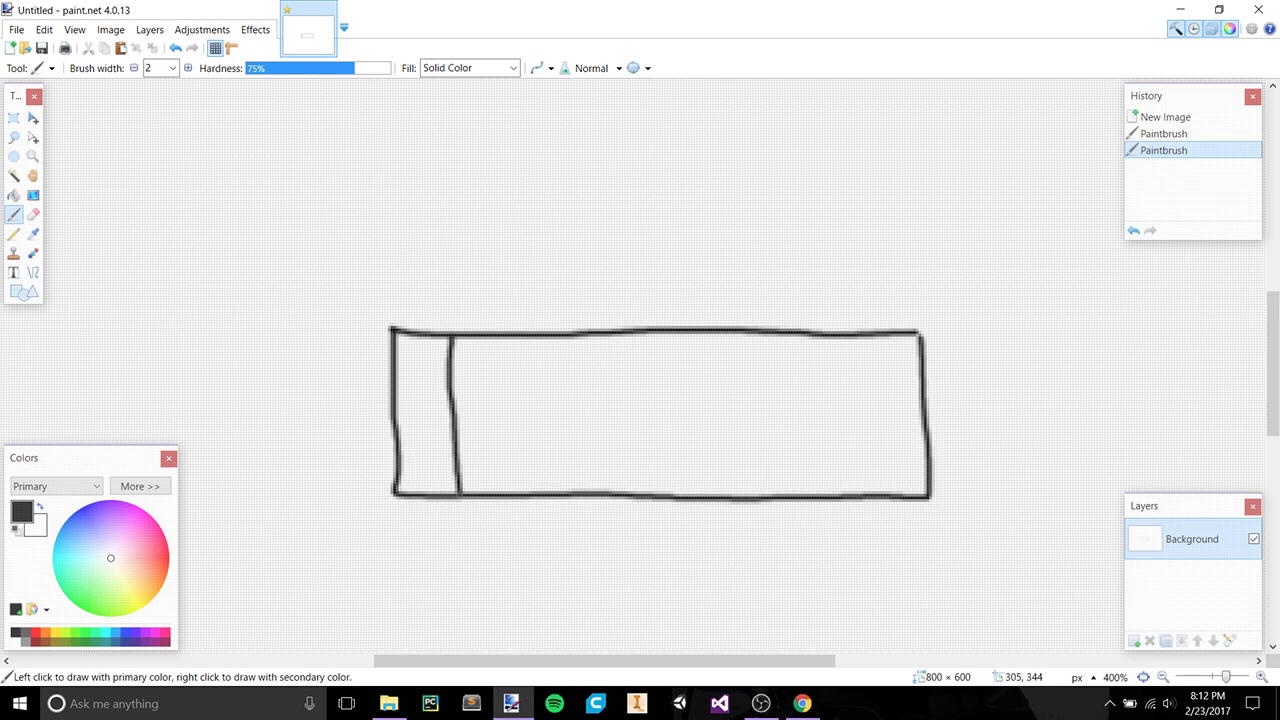
pyautogui.moveTo(430, 336); pyautogui.dragTo(437, 497)
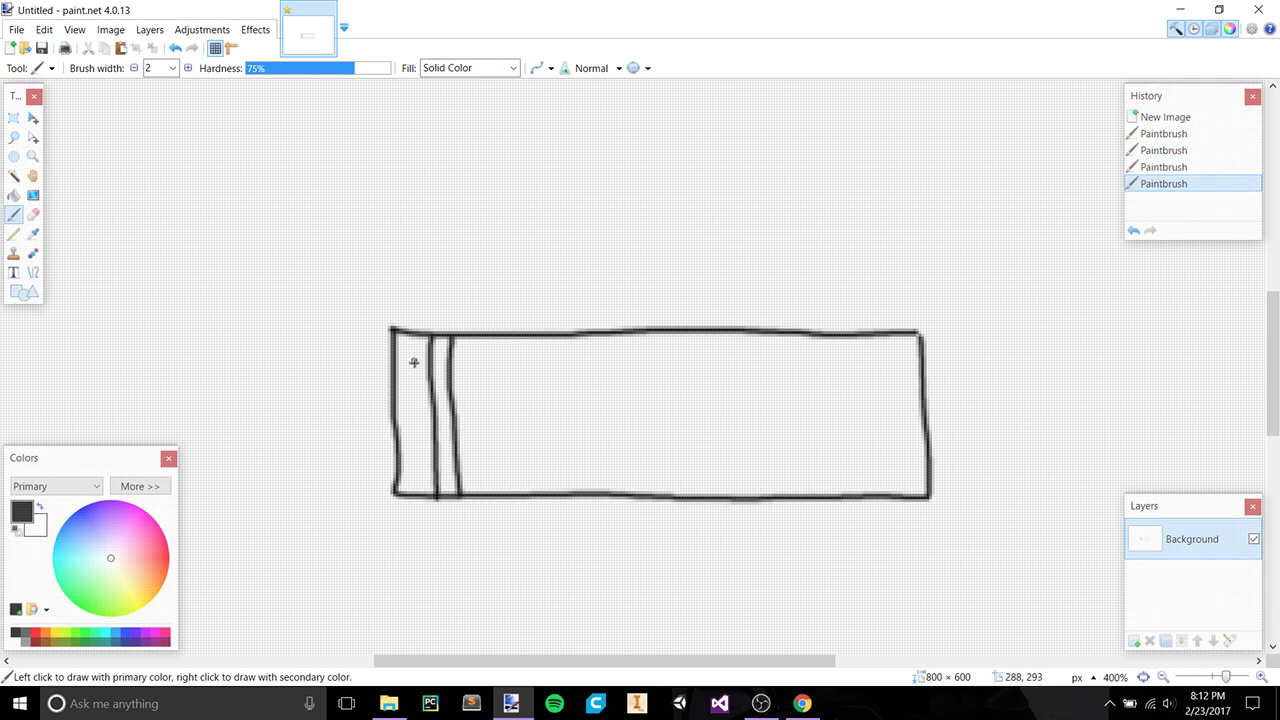
pyautogui.moveTo(413, 332); pyautogui.dragTo(427, 497)
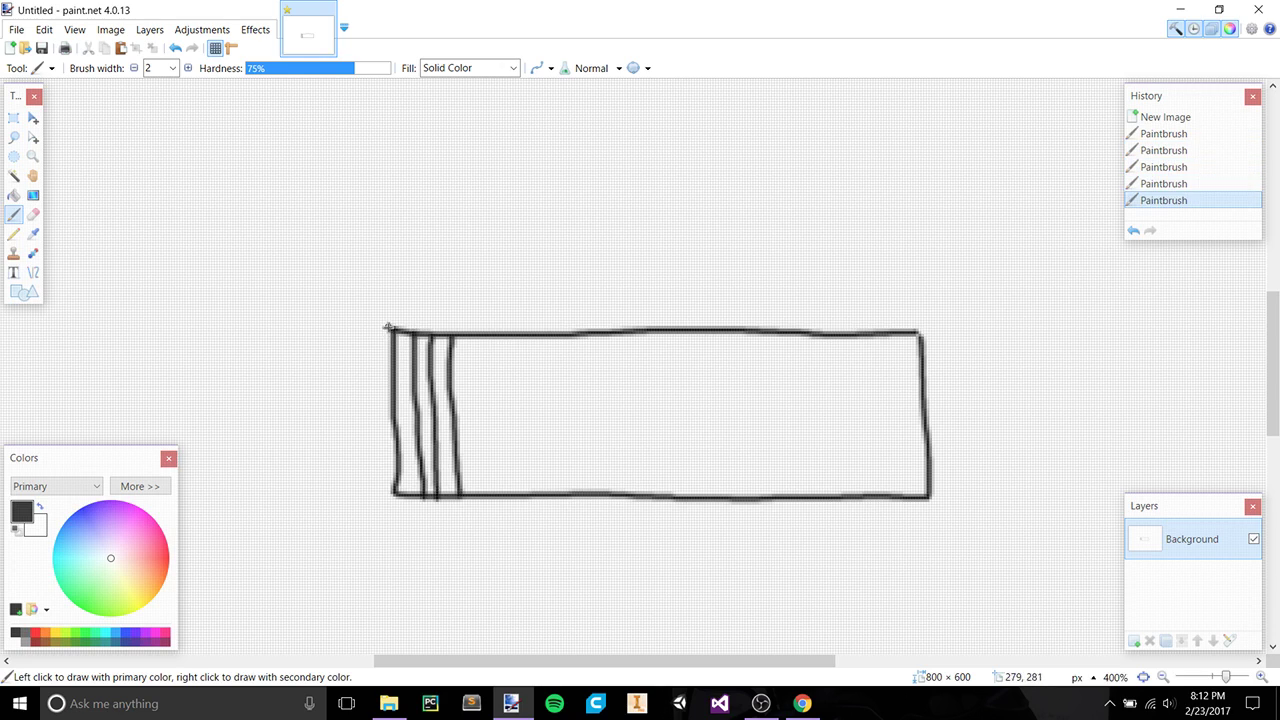
pyautogui.moveTo(377, 336)
pyautogui.mouseDown()
pyautogui.moveTo(393, 493)
pyautogui.moveTo(395, 456)
pyautogui.mouseUp()
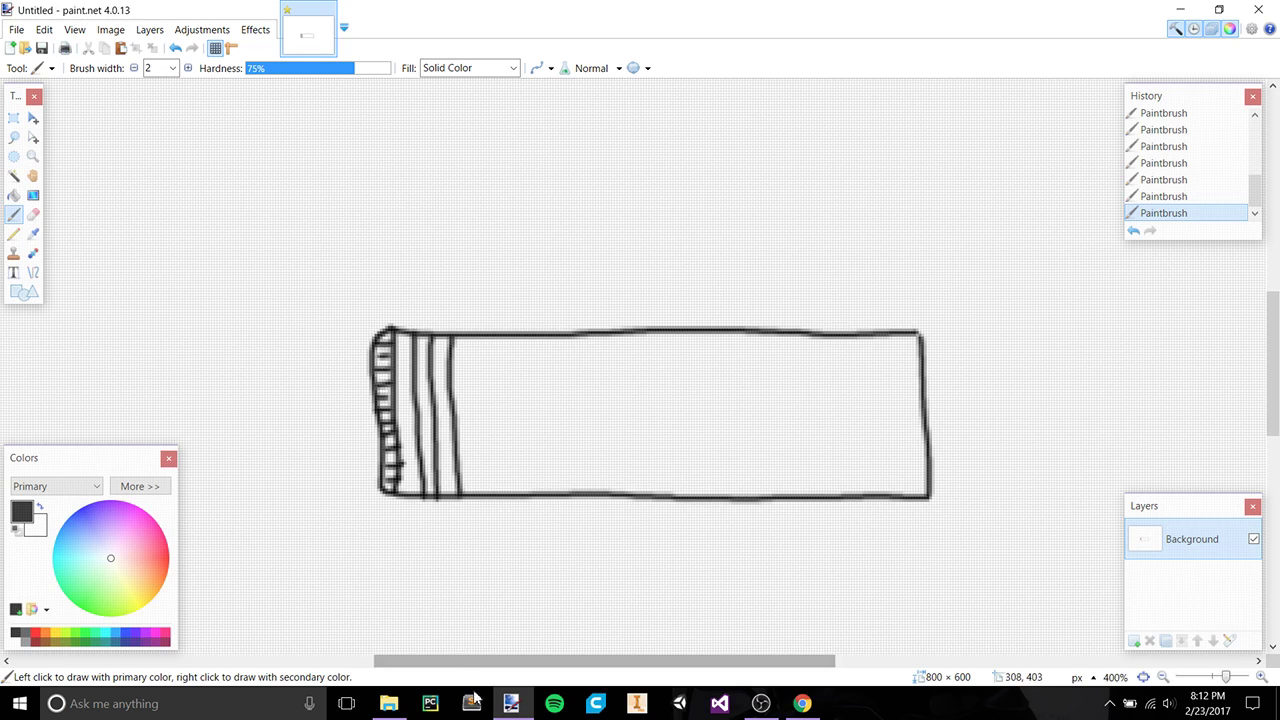
# Check the hilt photo in Chrome, and draw four long horizontal grips on the body in paint.net, two inside and one along each long edge
pyautogui.click(802, 703)
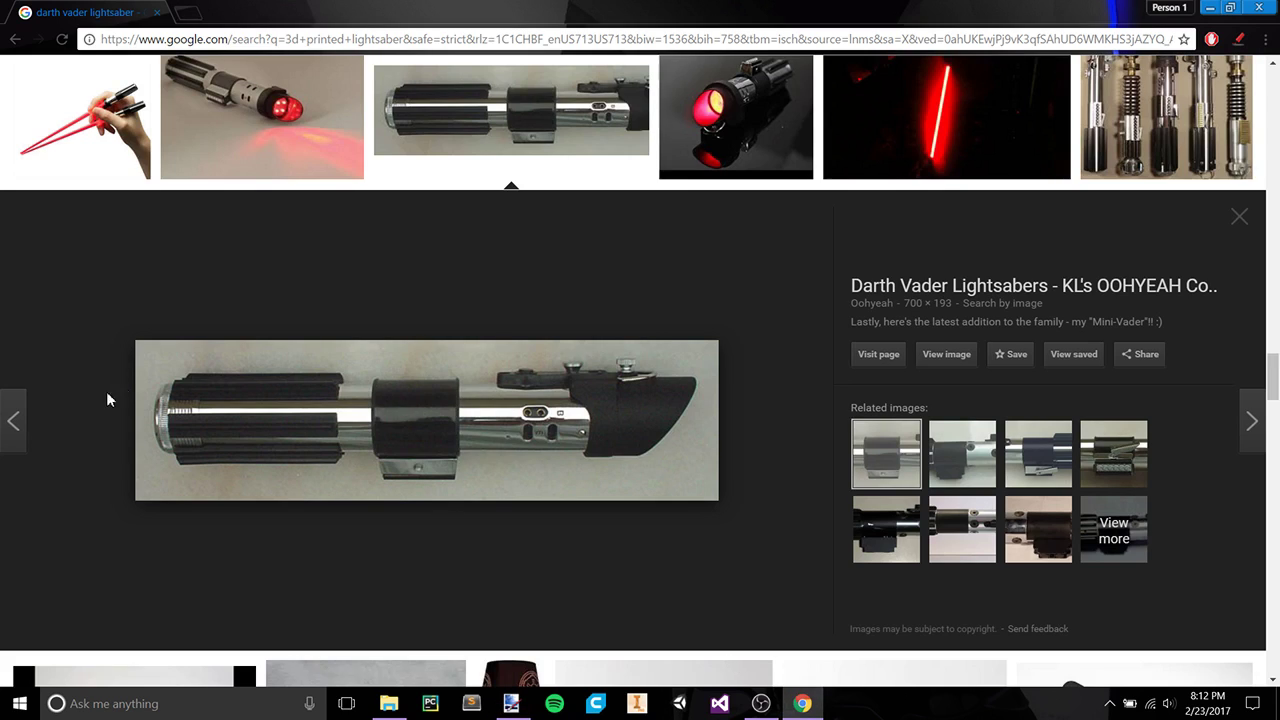
pyautogui.click(510, 703)
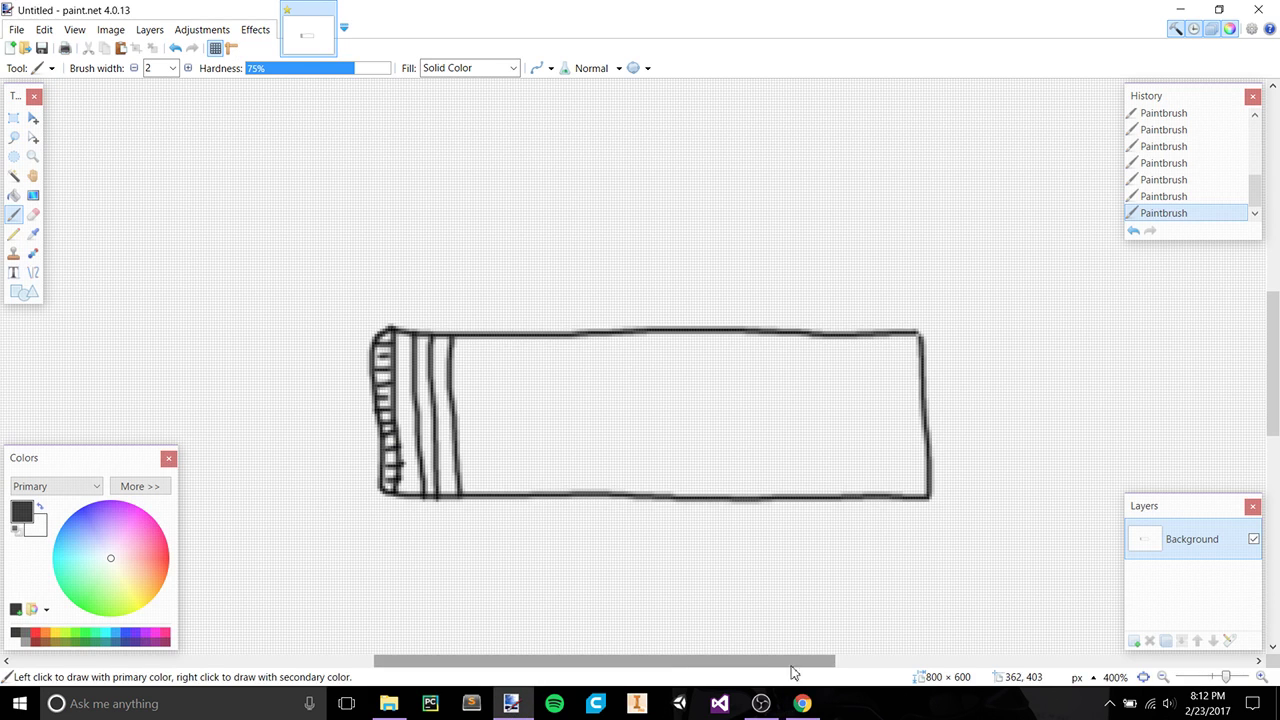
pyautogui.click(802, 703)
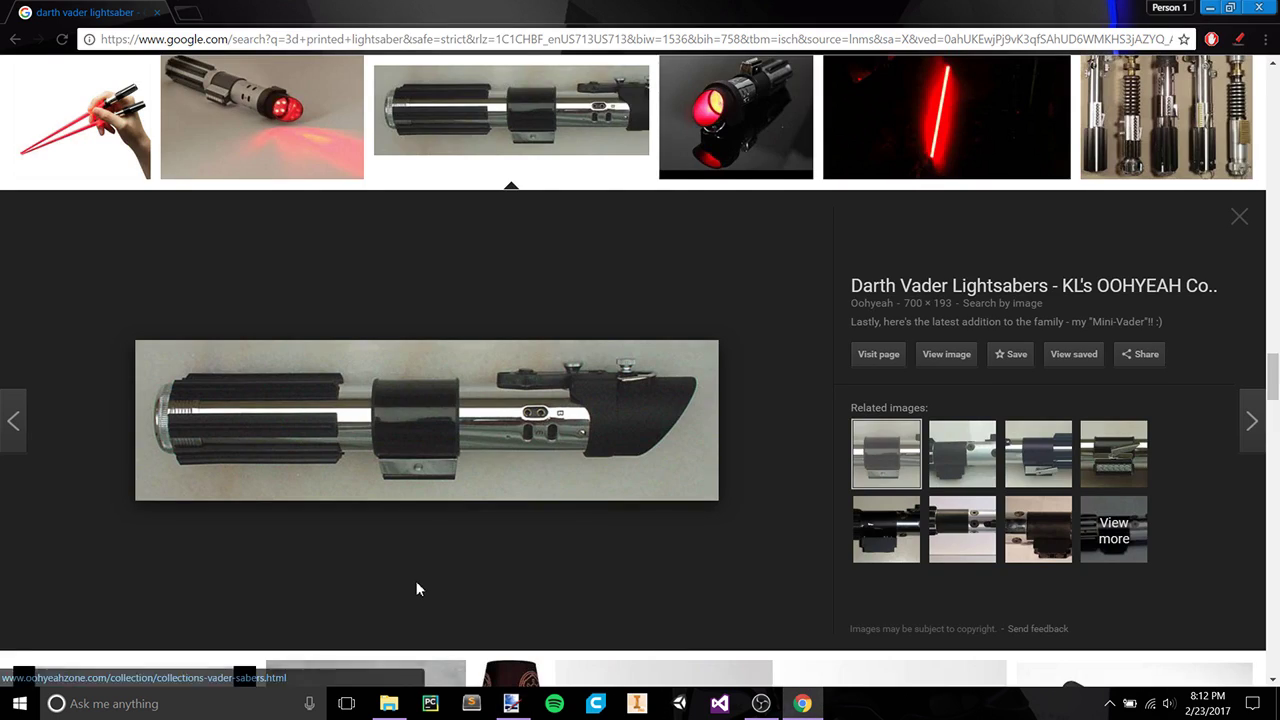
pyautogui.click(510, 703)
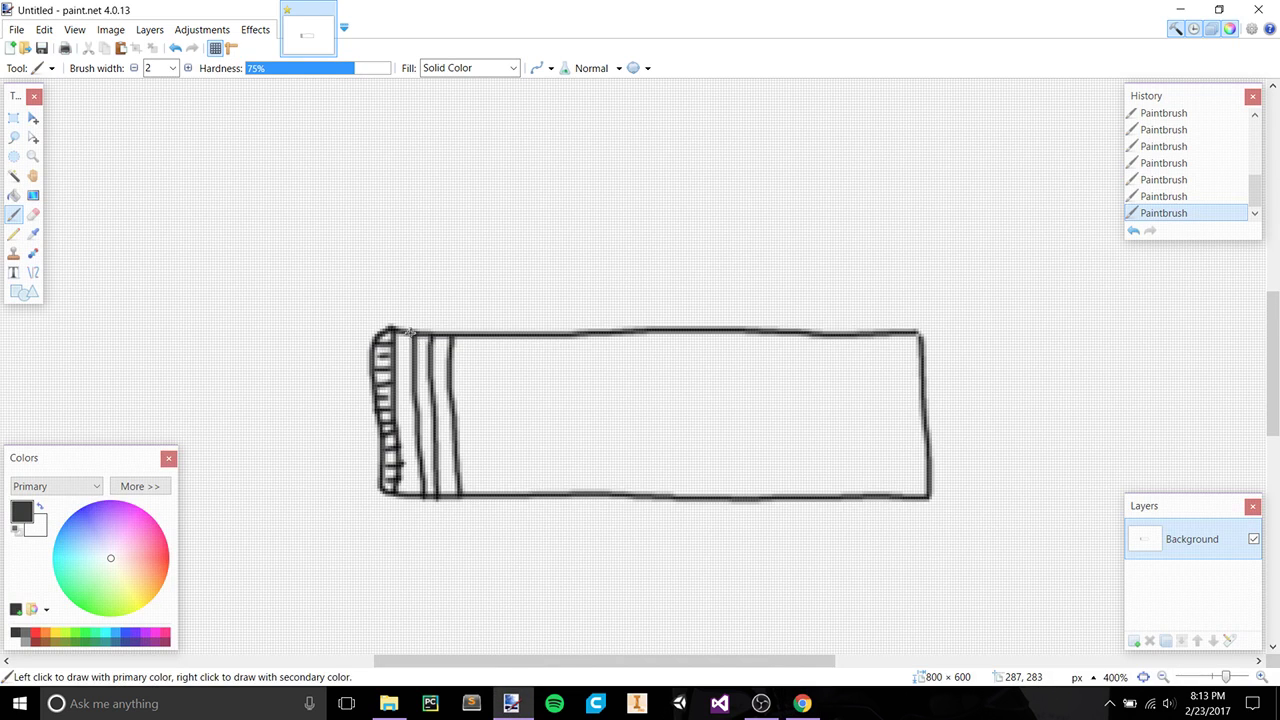
pyautogui.moveTo(421, 307)
pyautogui.mouseDown()
pyautogui.moveTo(832, 310)
pyautogui.moveTo(897, 324)
pyautogui.mouseUp()
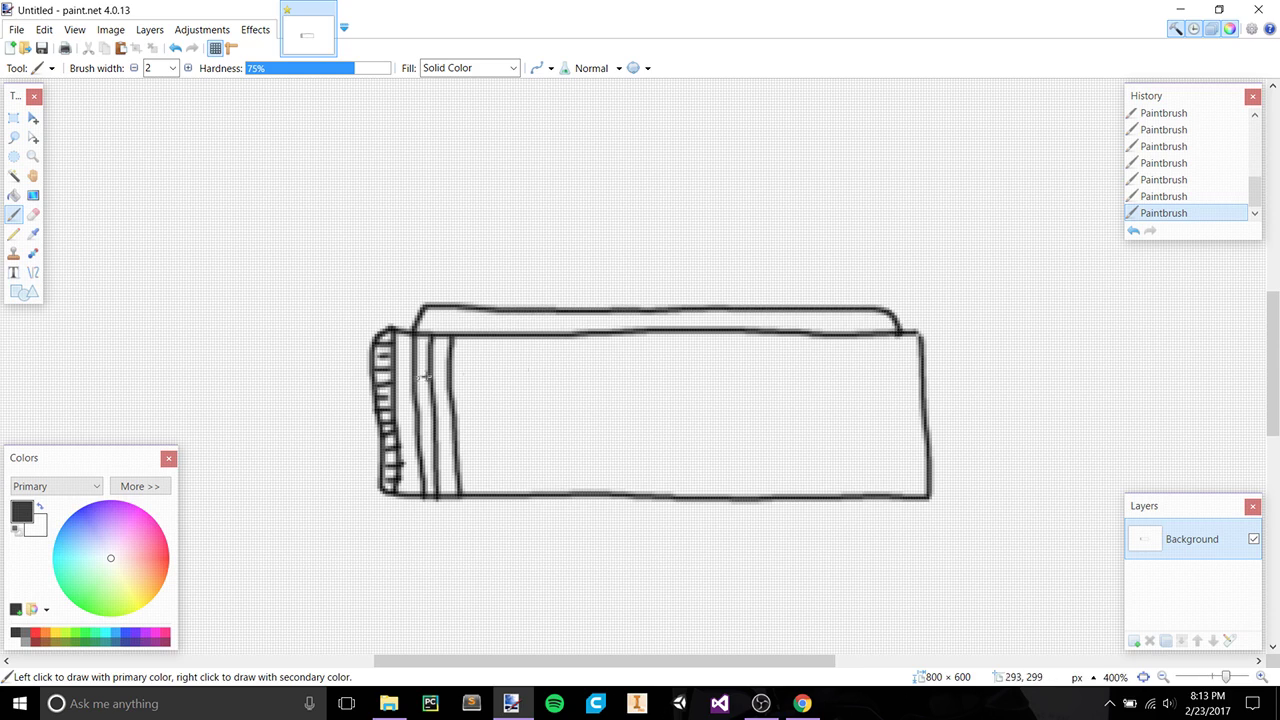
pyautogui.moveTo(426, 357)
pyautogui.mouseDown()
pyautogui.moveTo(815, 357)
pyautogui.moveTo(892, 379)
pyautogui.moveTo(481, 388)
pyautogui.moveTo(414, 373)
pyautogui.mouseUp()
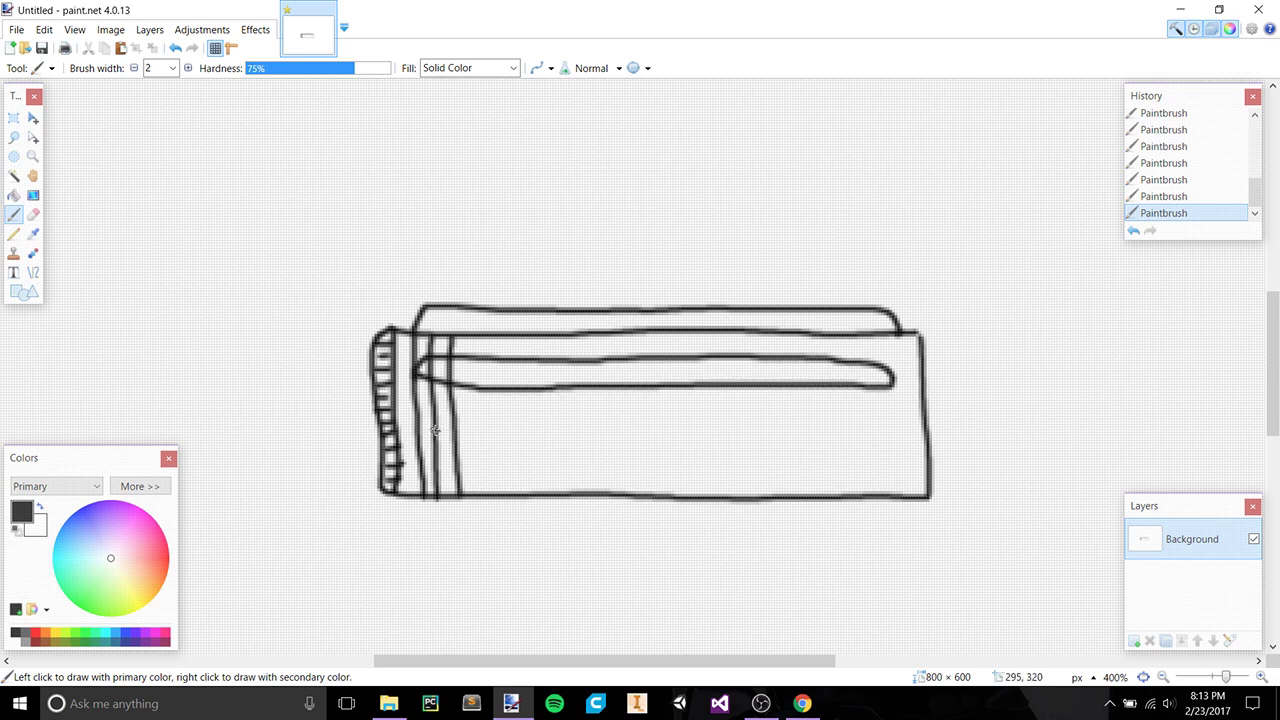
pyautogui.moveTo(439, 432)
pyautogui.mouseDown()
pyautogui.moveTo(900, 436)
pyautogui.moveTo(871, 458)
pyautogui.moveTo(762, 463)
pyautogui.moveTo(428, 458)
pyautogui.mouseUp()
pyautogui.moveTo(424, 507)
pyautogui.mouseDown()
pyautogui.moveTo(456, 524)
pyautogui.moveTo(892, 507)
pyautogui.mouseUp()
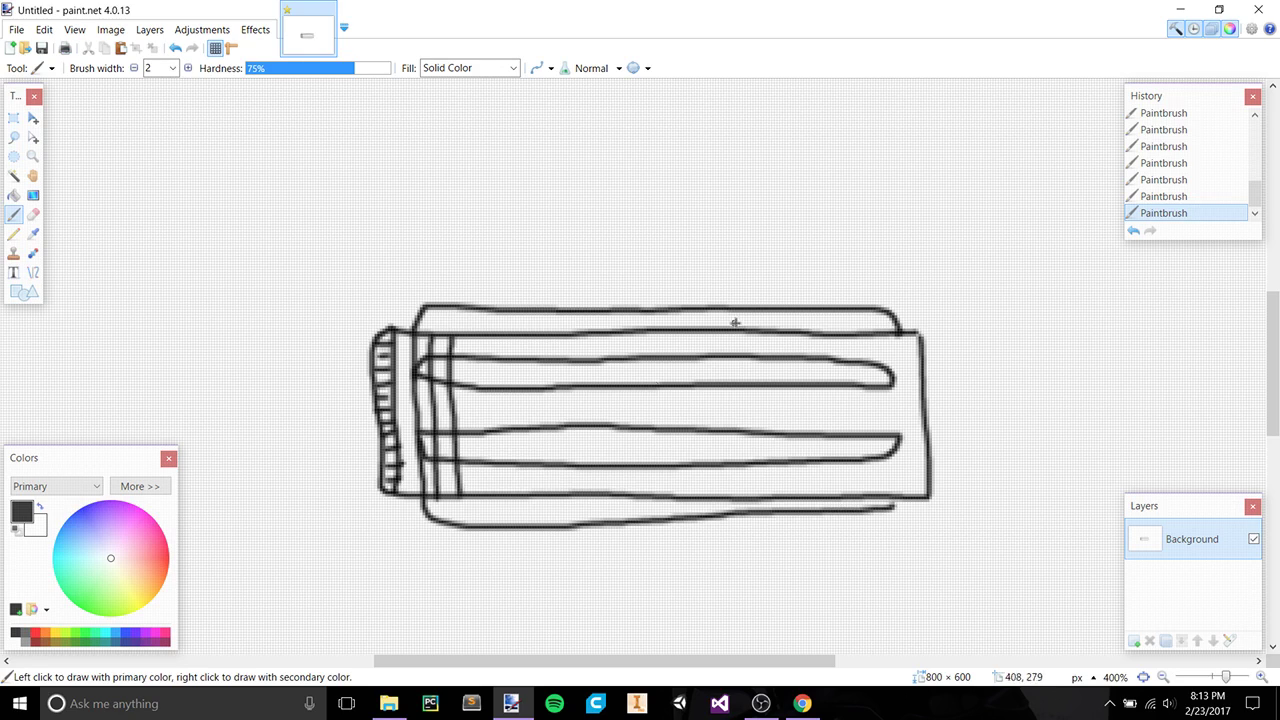
# Add a lengthwise inner line to each of the four long grips on the hilt body
pyautogui.moveTo(435, 313); pyautogui.dragTo(893, 326)
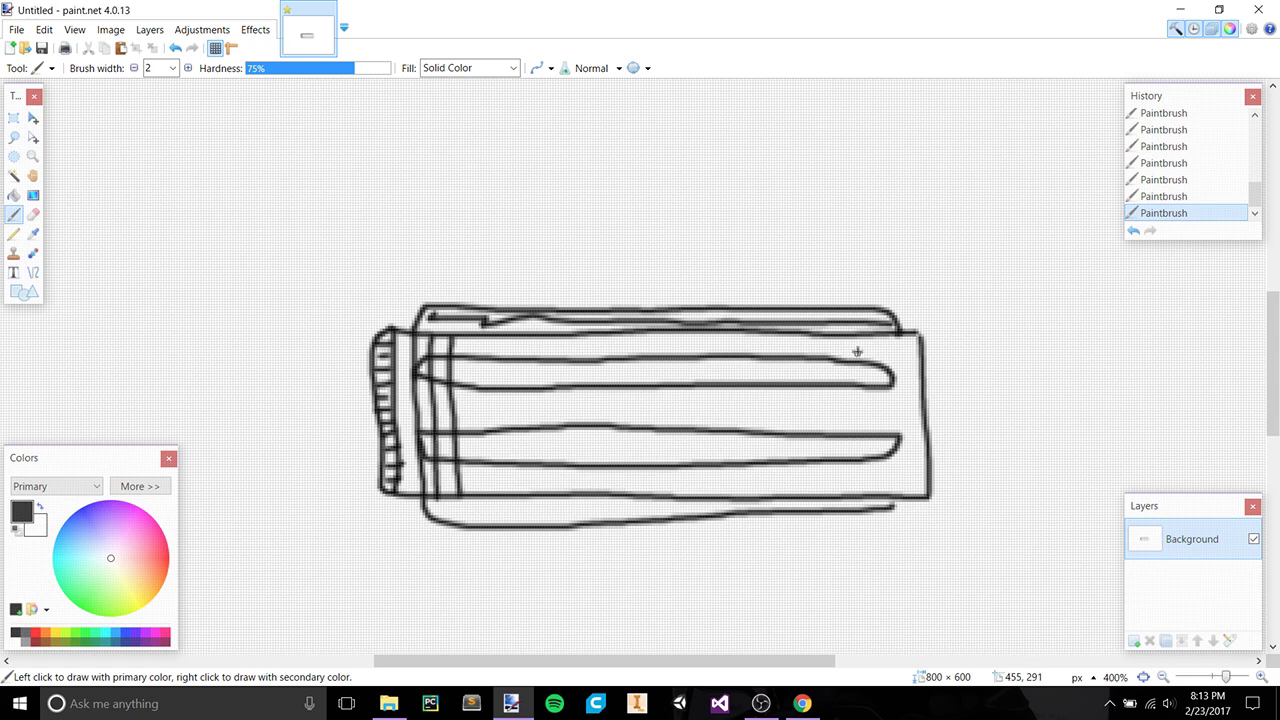
pyautogui.moveTo(852, 366); pyautogui.dragTo(443, 373)
pyautogui.moveTo(468, 454)
pyautogui.mouseDown()
pyautogui.moveTo(804, 441)
pyautogui.moveTo(851, 449)
pyautogui.mouseUp()
pyautogui.moveTo(861, 503); pyautogui.dragTo(447, 512)
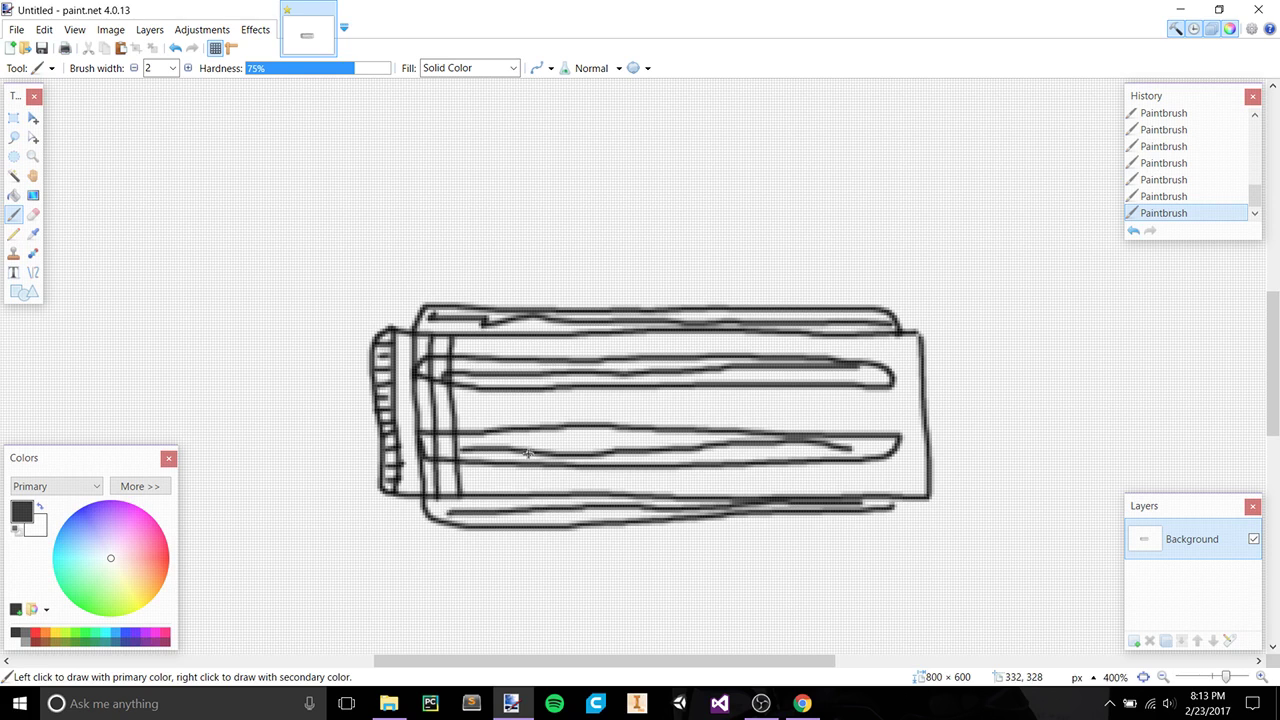
# Examine the clamp's shape in other Darth Vader lightsaber image results in Chrome, including the flashlight and the Thingiverse model
pyautogui.click(802, 703)
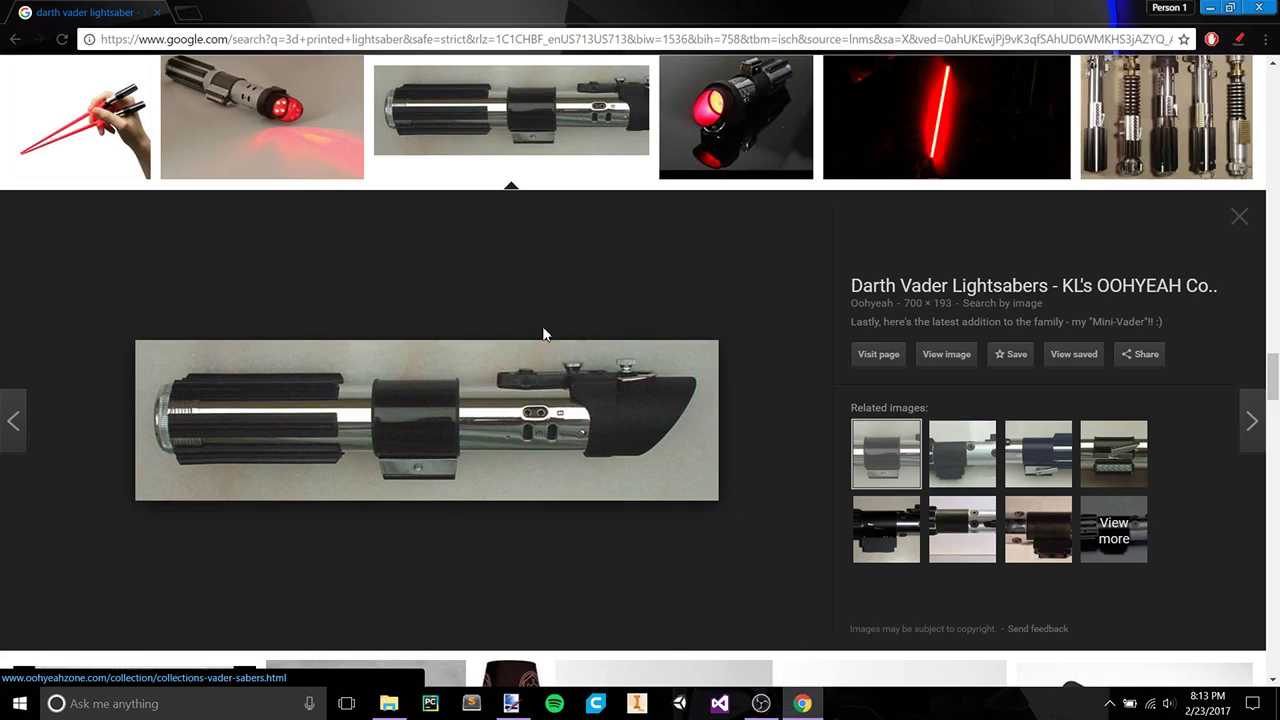
pyautogui.click(296, 146)
pyautogui.scroll(3, 414, 286)
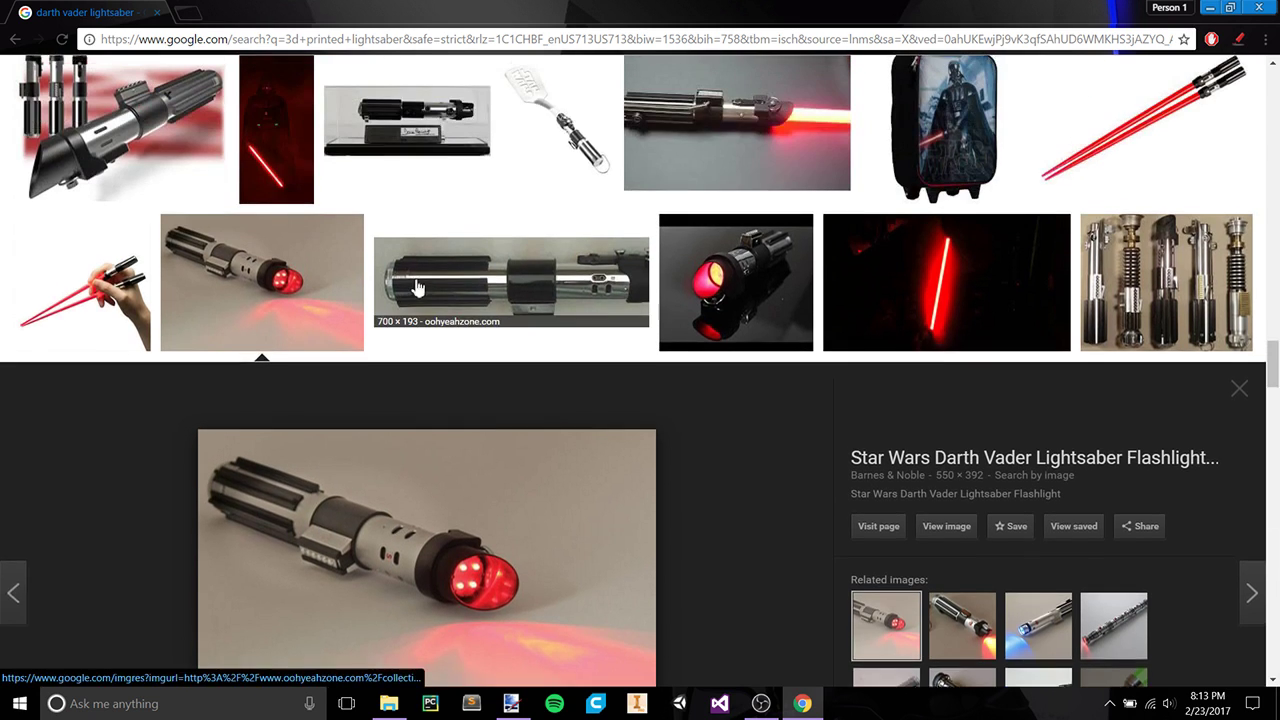
pyautogui.click(168, 276)
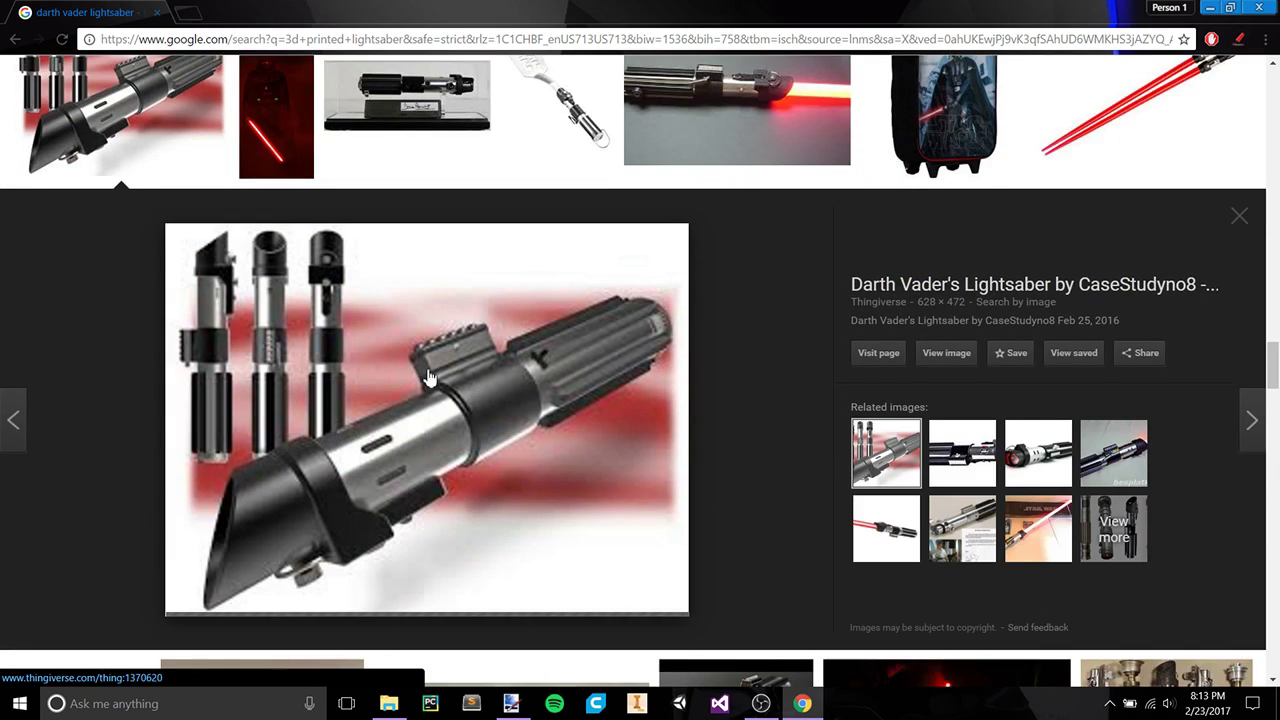
pyautogui.scroll(4, 524, 403)
pyautogui.scroll(3, 517, 366)
pyautogui.scroll(-3, 563, 426)
pyautogui.scroll(-4, 514, 423)
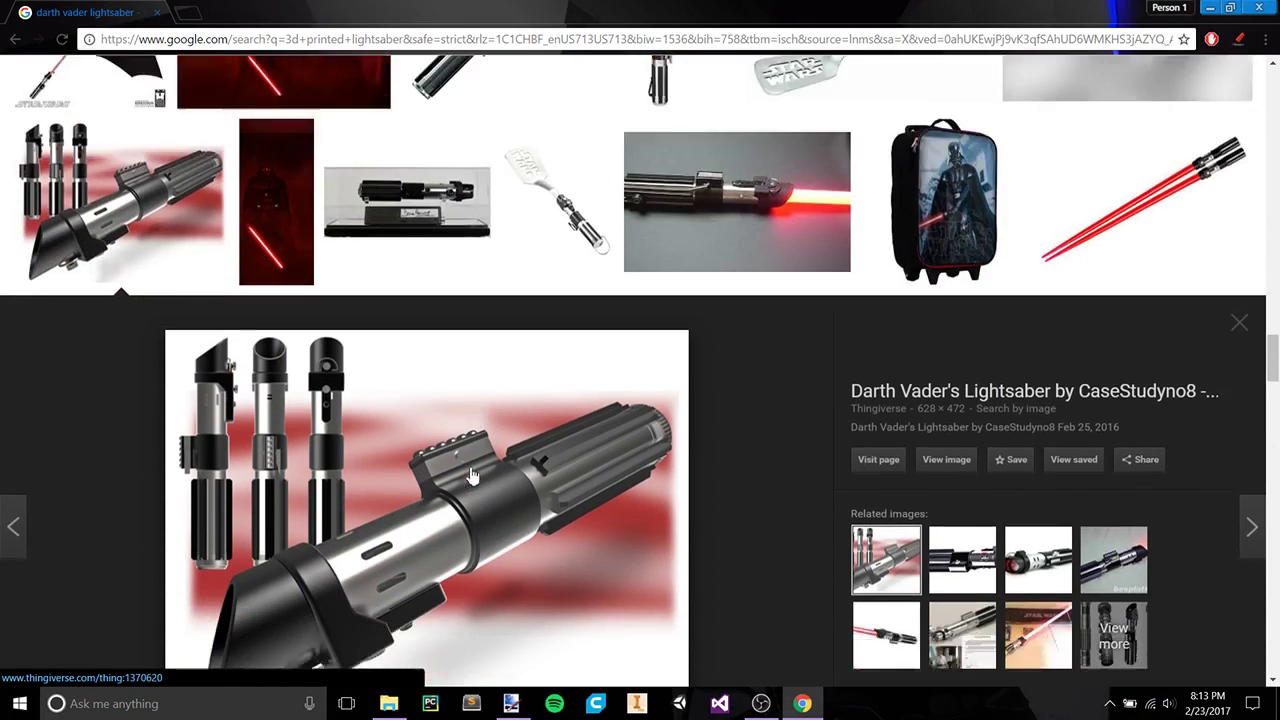
# Back in paint.net, draw a rounded square clamp section at the body's right end with a raised box on its upper edge
pyautogui.click(511, 703)
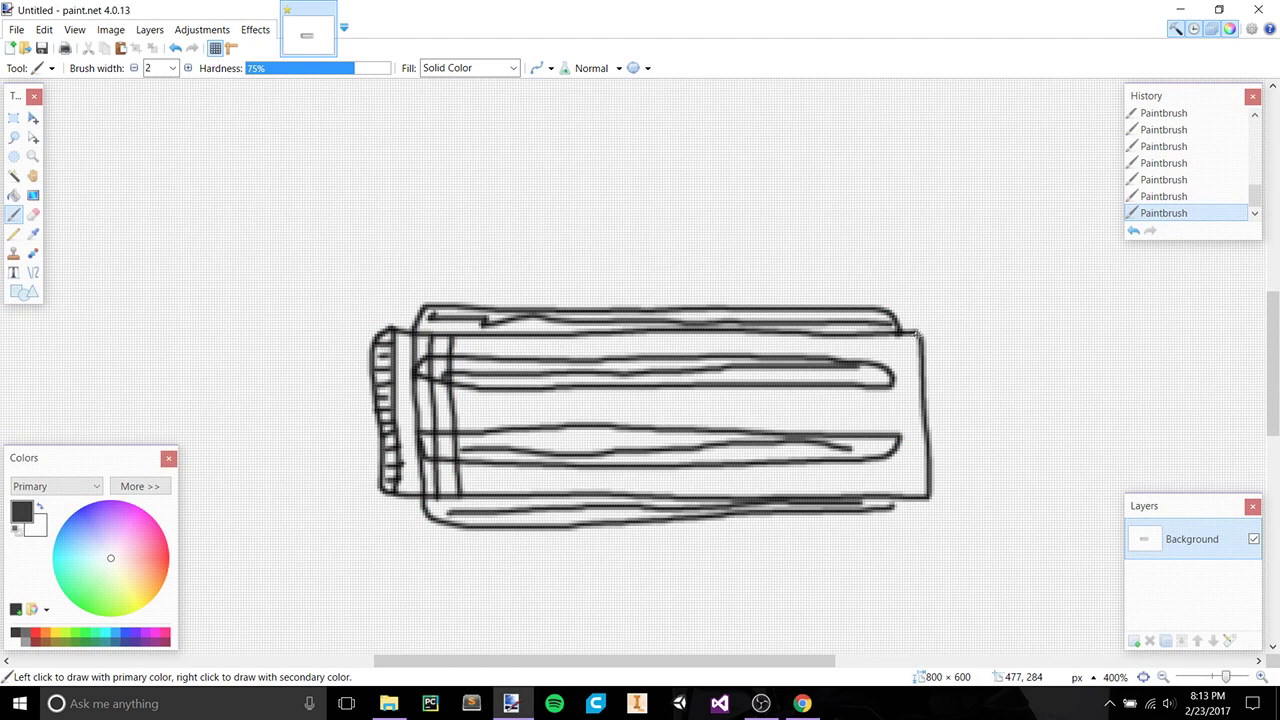
pyautogui.moveTo(926, 324); pyautogui.dragTo(1017, 324)
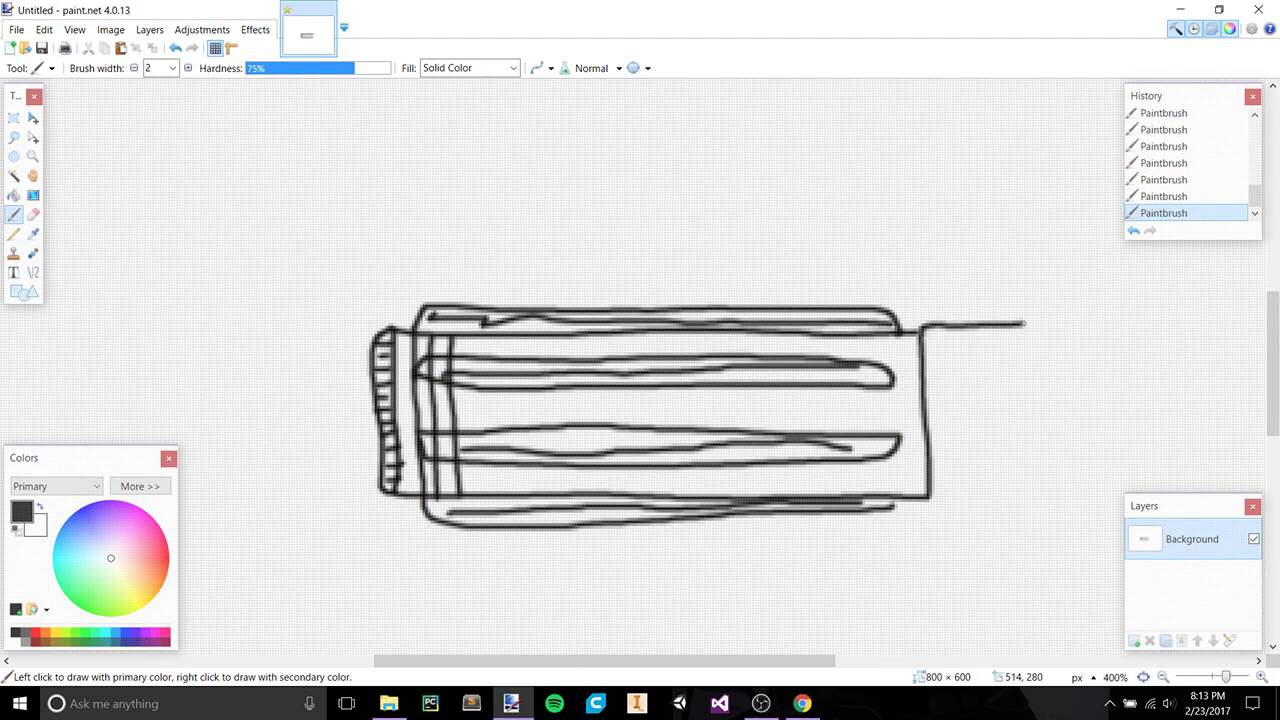
pyautogui.moveTo(1037, 390); pyautogui.dragTo(813, 398)
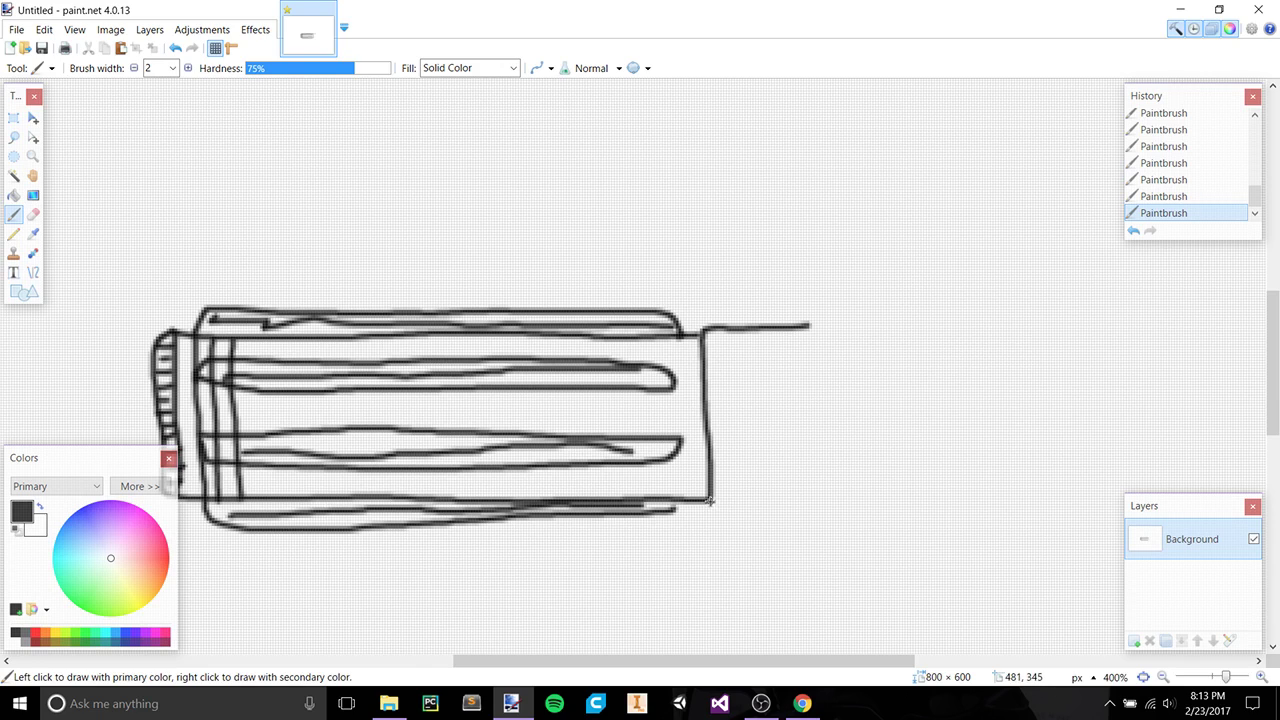
pyautogui.moveTo(712, 508)
pyautogui.mouseDown()
pyautogui.moveTo(905, 509)
pyautogui.moveTo(902, 336)
pyautogui.moveTo(869, 319)
pyautogui.moveTo(810, 324)
pyautogui.mouseUp()
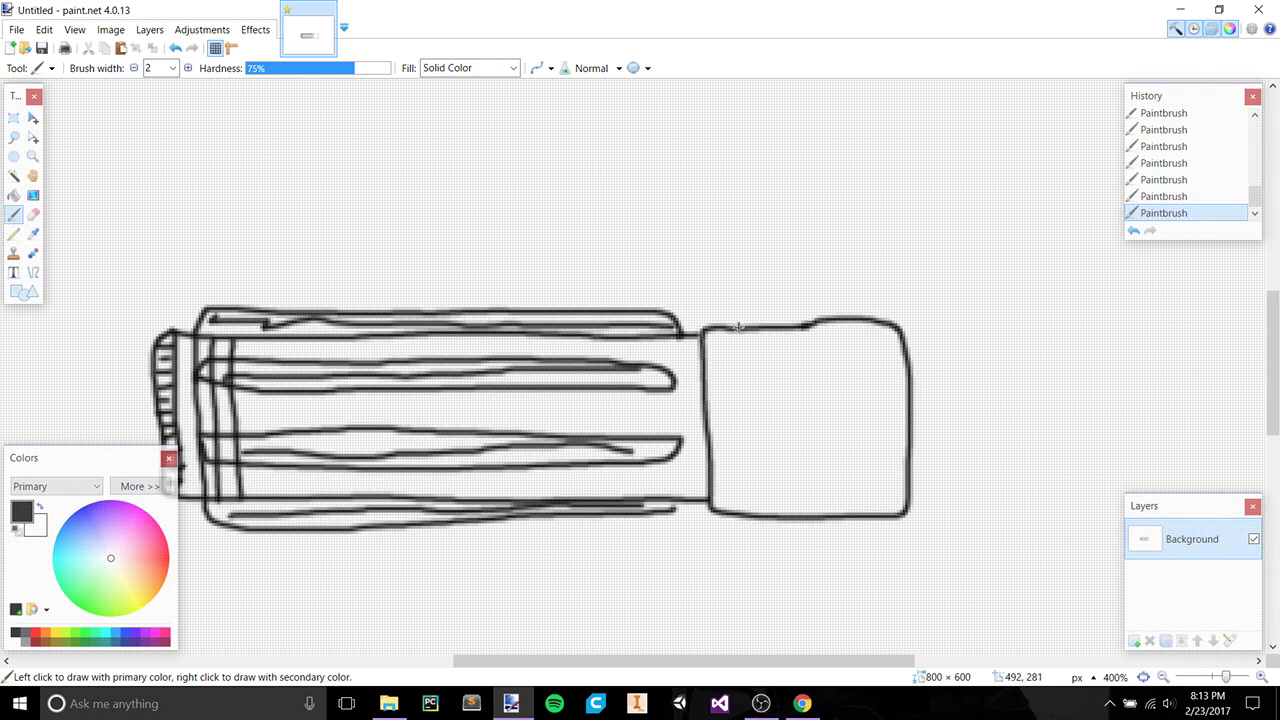
pyautogui.moveTo(754, 289); pyautogui.dragTo(881, 293)
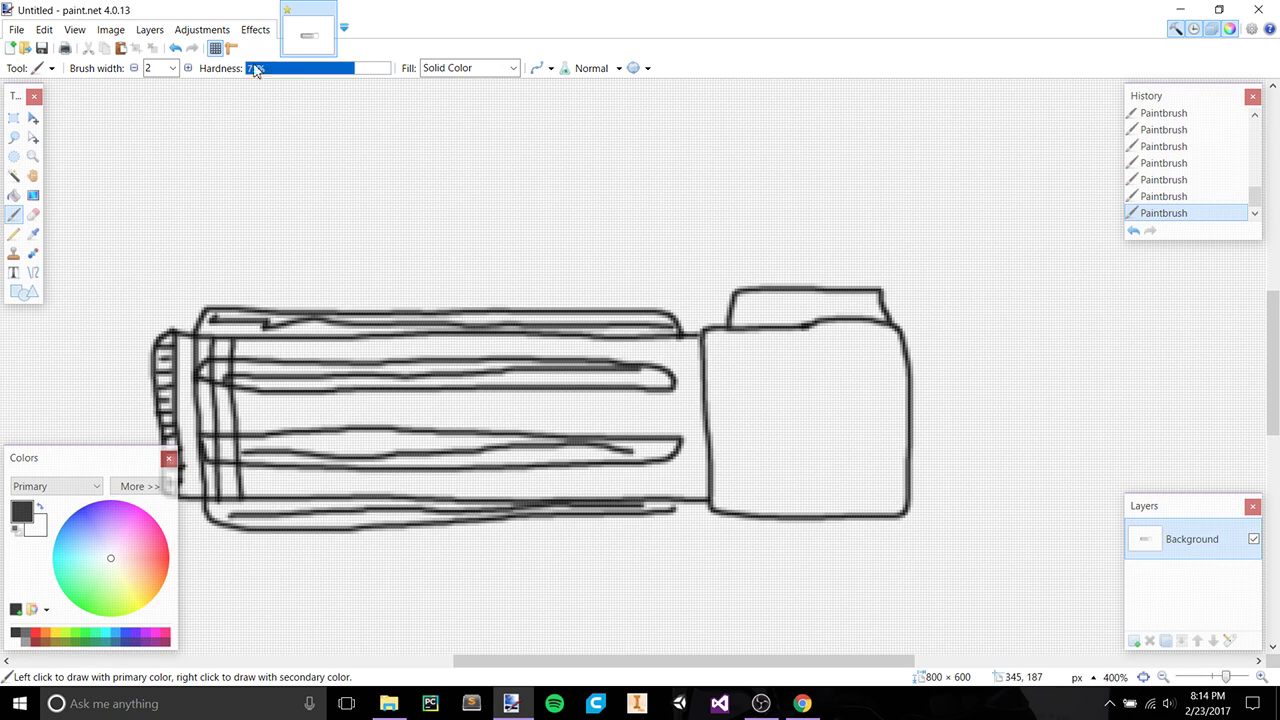
# Turn off the pixel grid on the canvas
pyautogui.click(75, 30)
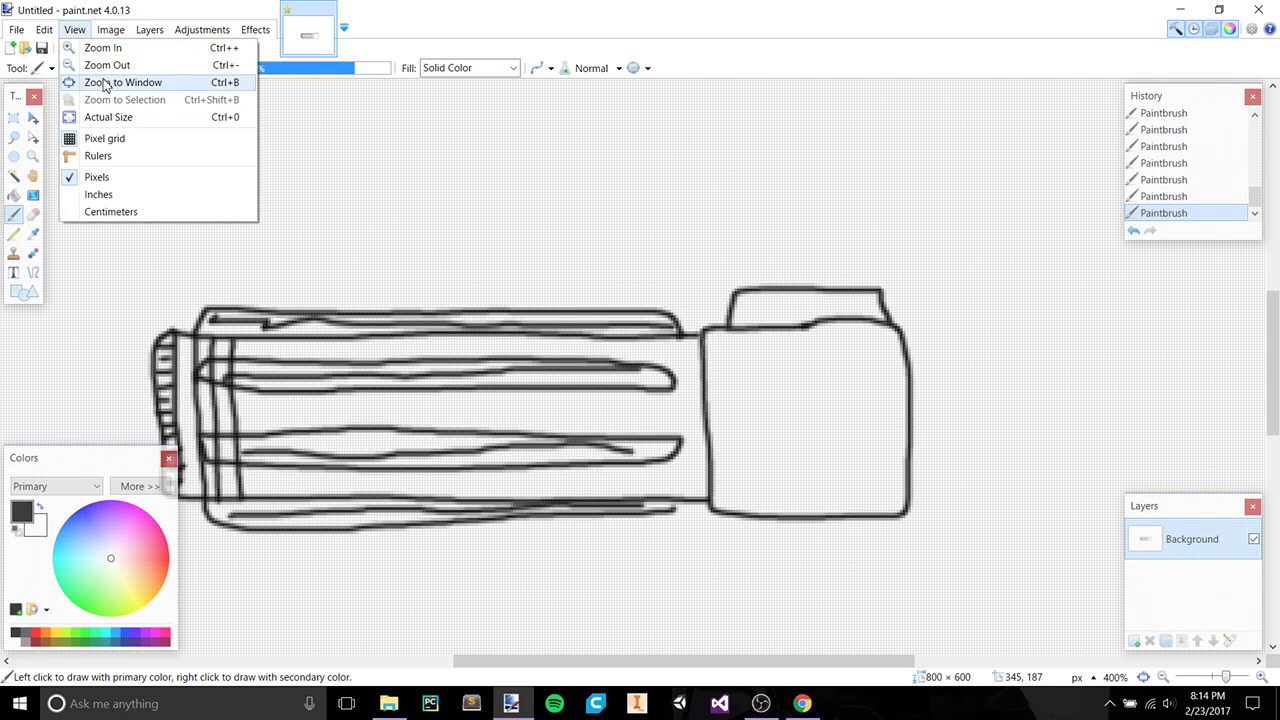
pyautogui.click(100, 136)
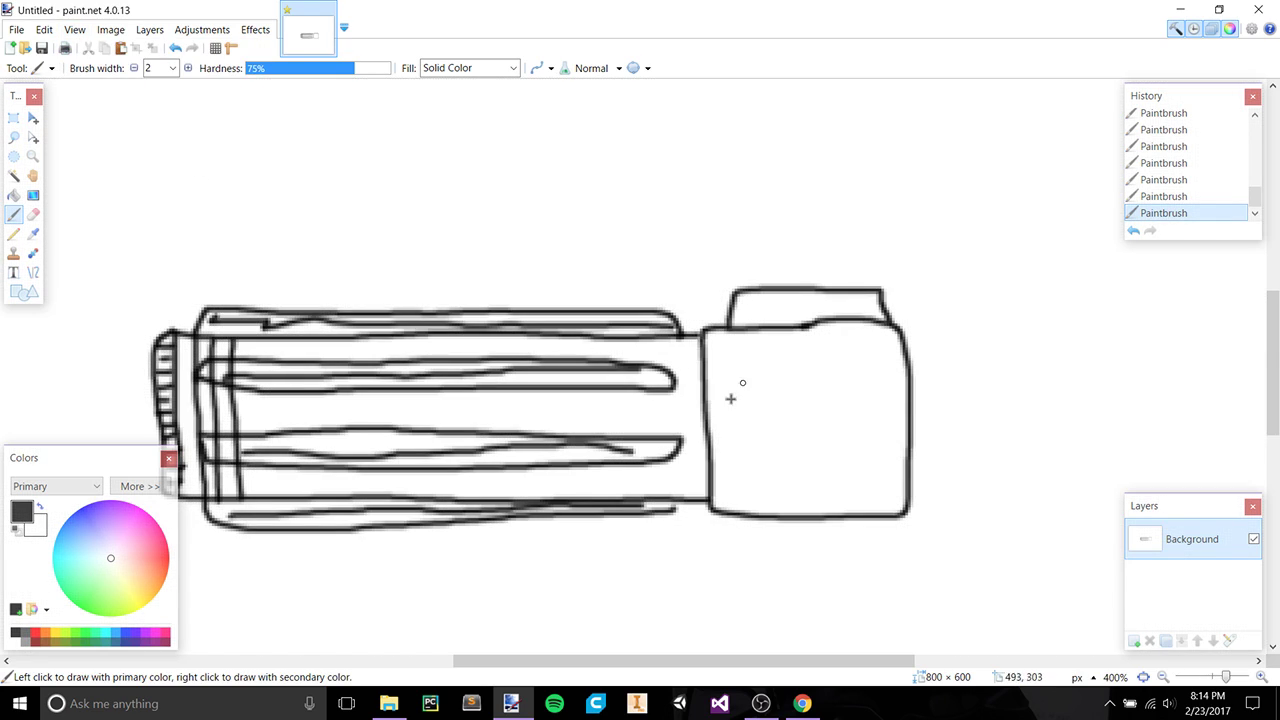
pyautogui.moveTo(749, 364); pyautogui.dragTo(607, 363)
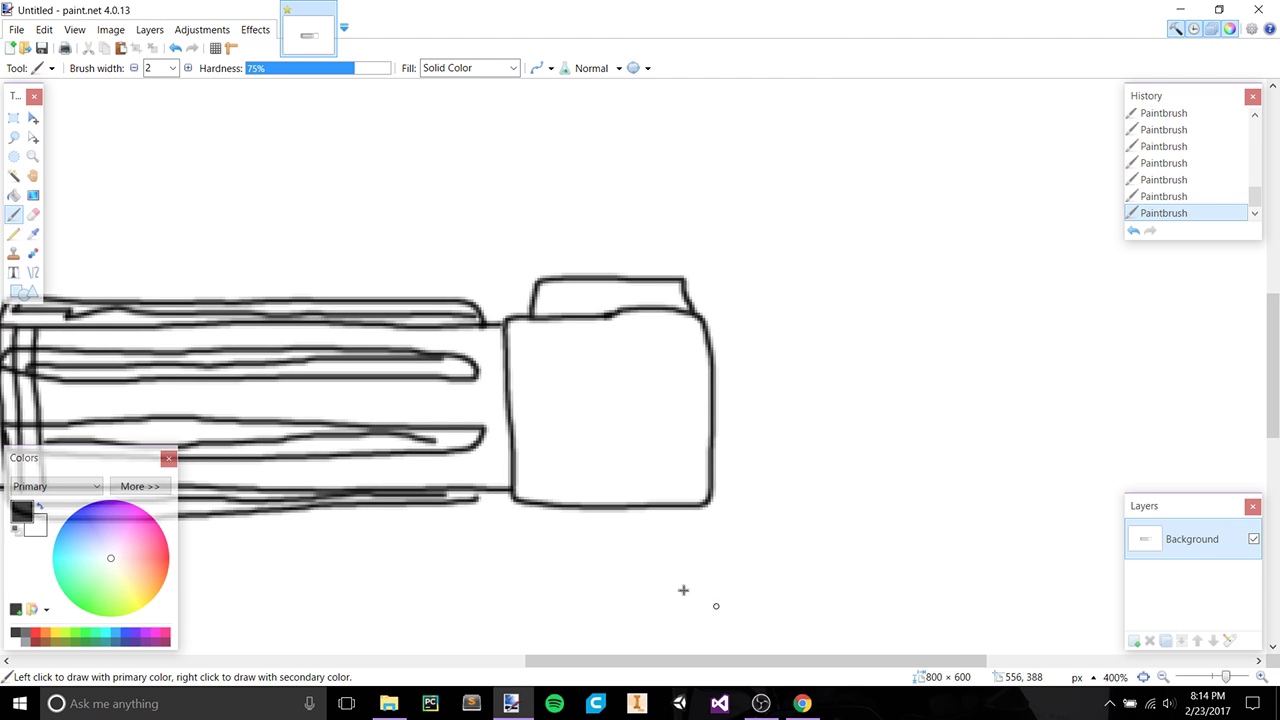
# Switch to Chrome and examine more Darth Vader lightsaber image results, including the Oohyeah and Blender Artists side views of the hilt
pyautogui.click(802, 703)
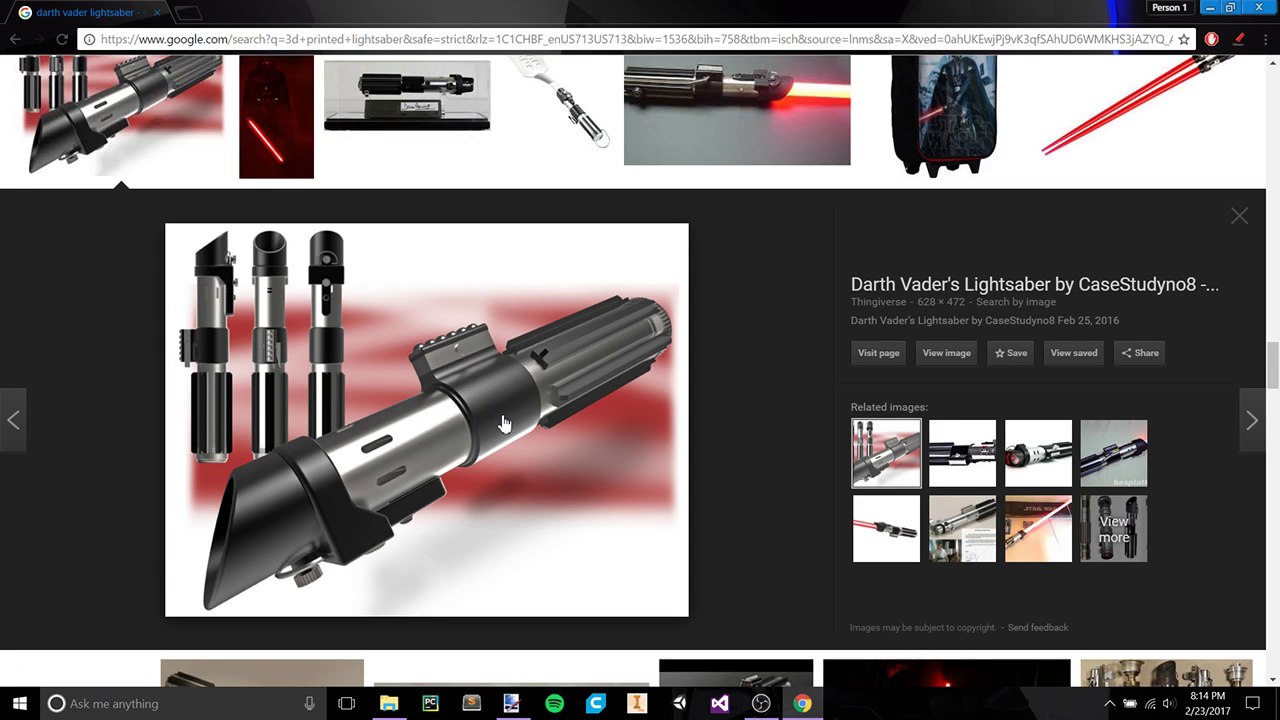
pyautogui.scroll(-4, 545, 362)
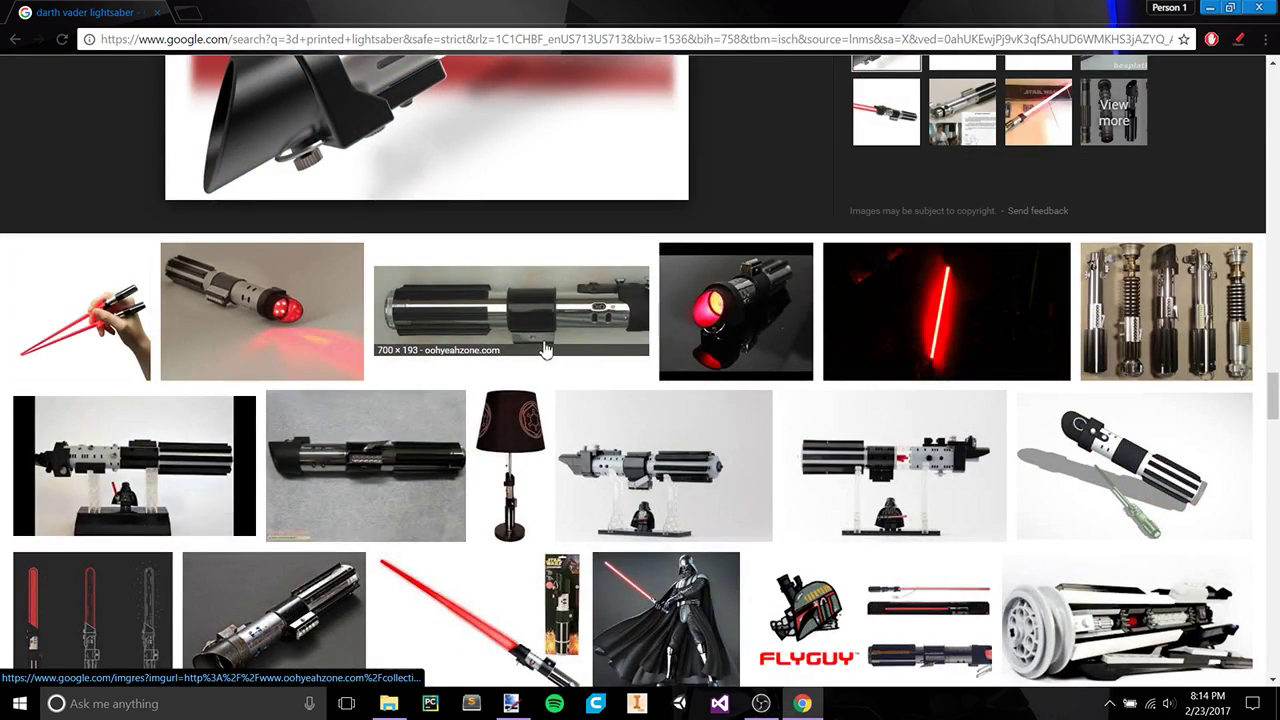
pyautogui.scroll(-4, 545, 358)
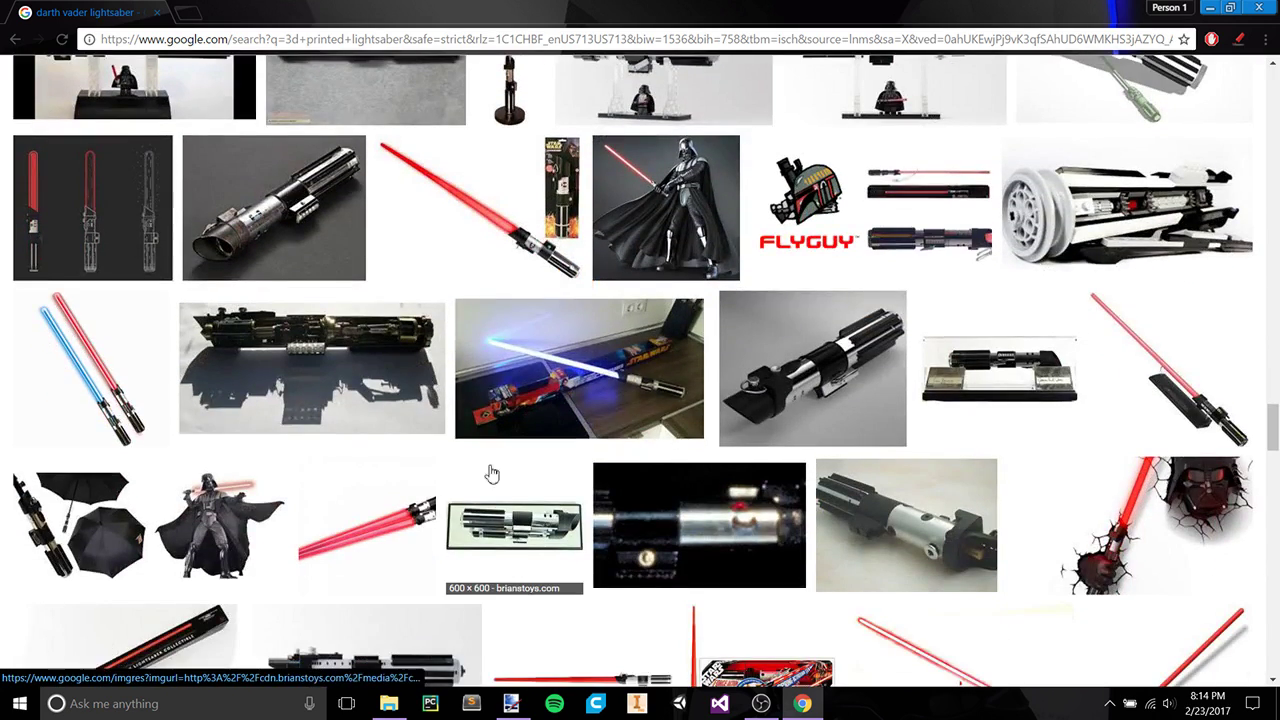
pyautogui.scroll(-5, 491, 473)
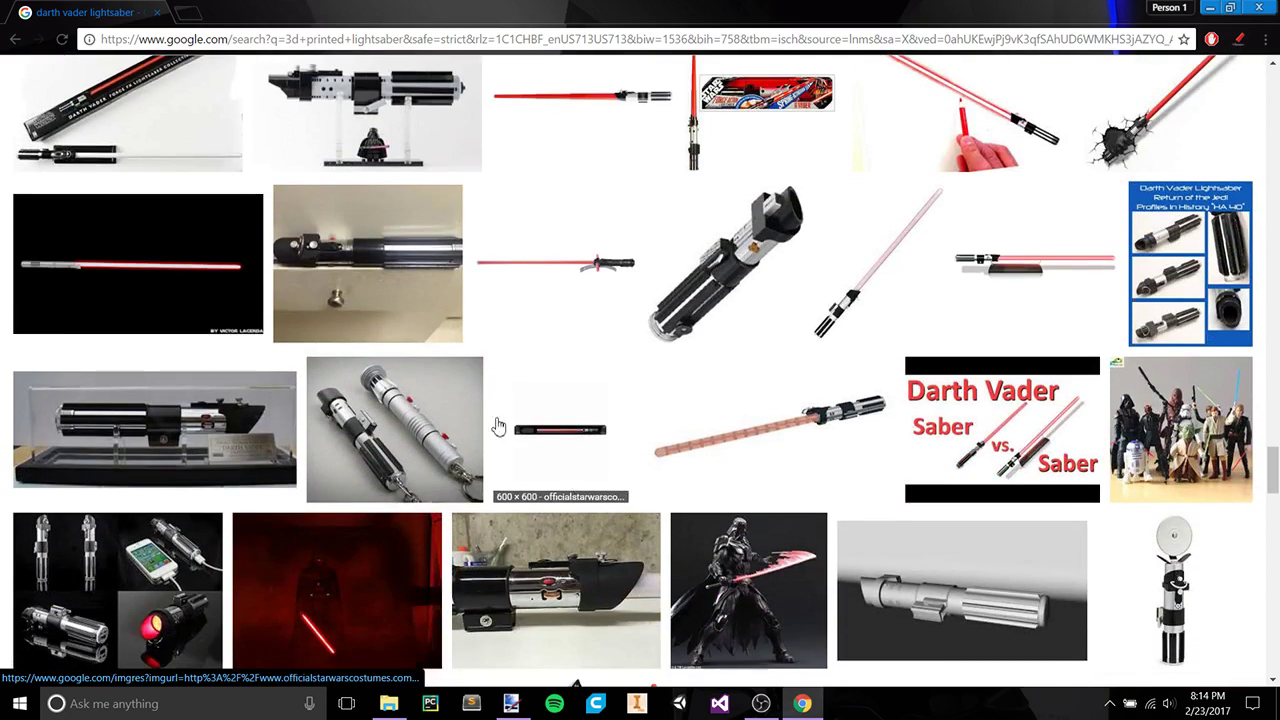
pyautogui.scroll(-4, 530, 437)
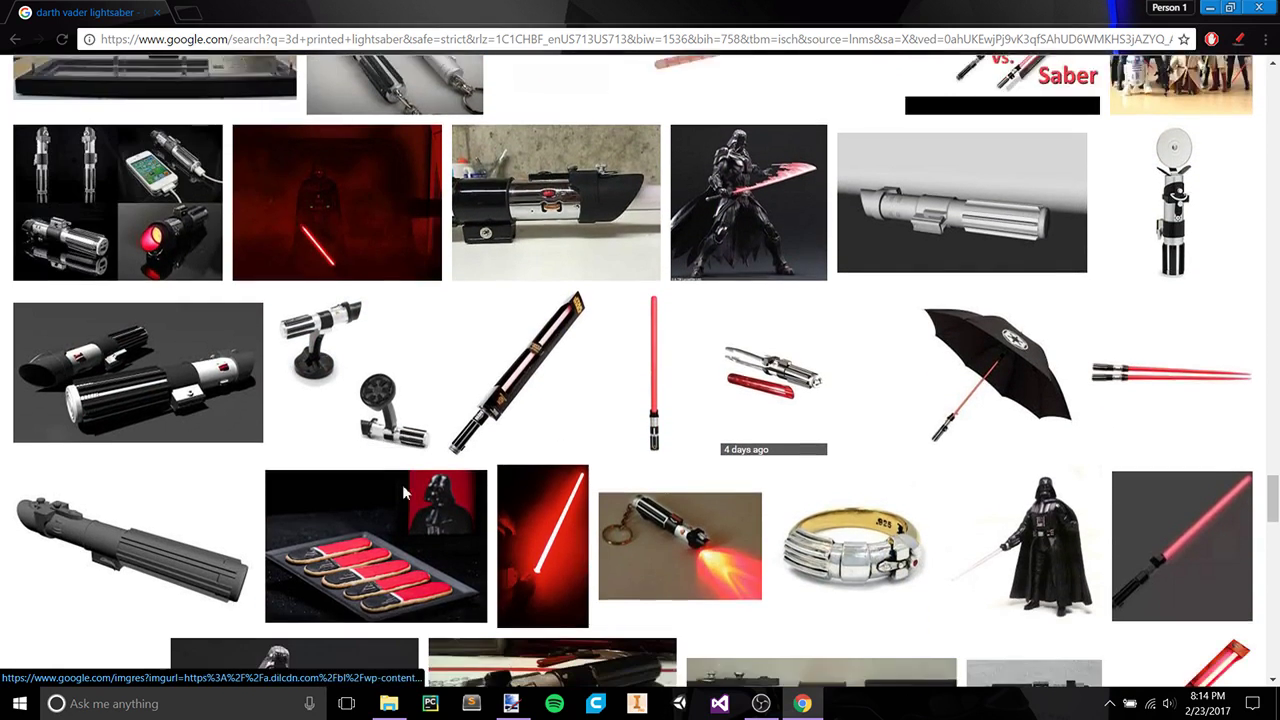
pyautogui.scroll(-2, 402, 484)
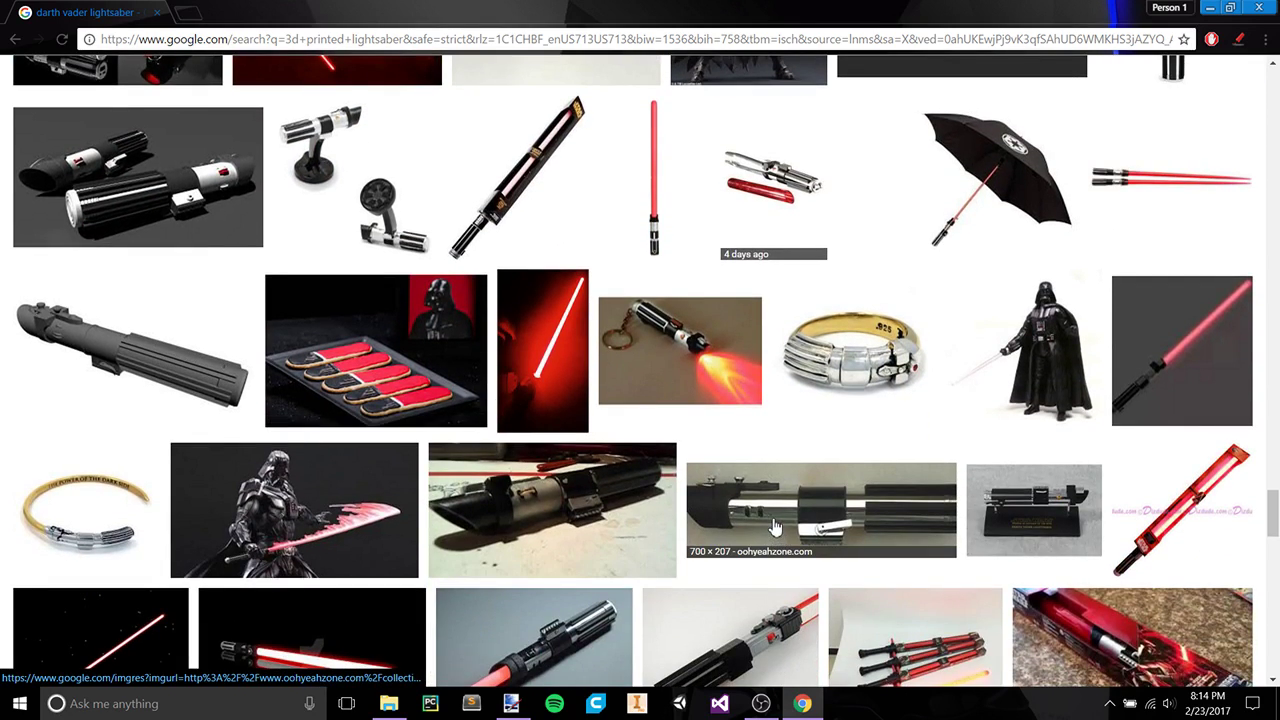
pyautogui.click(775, 527)
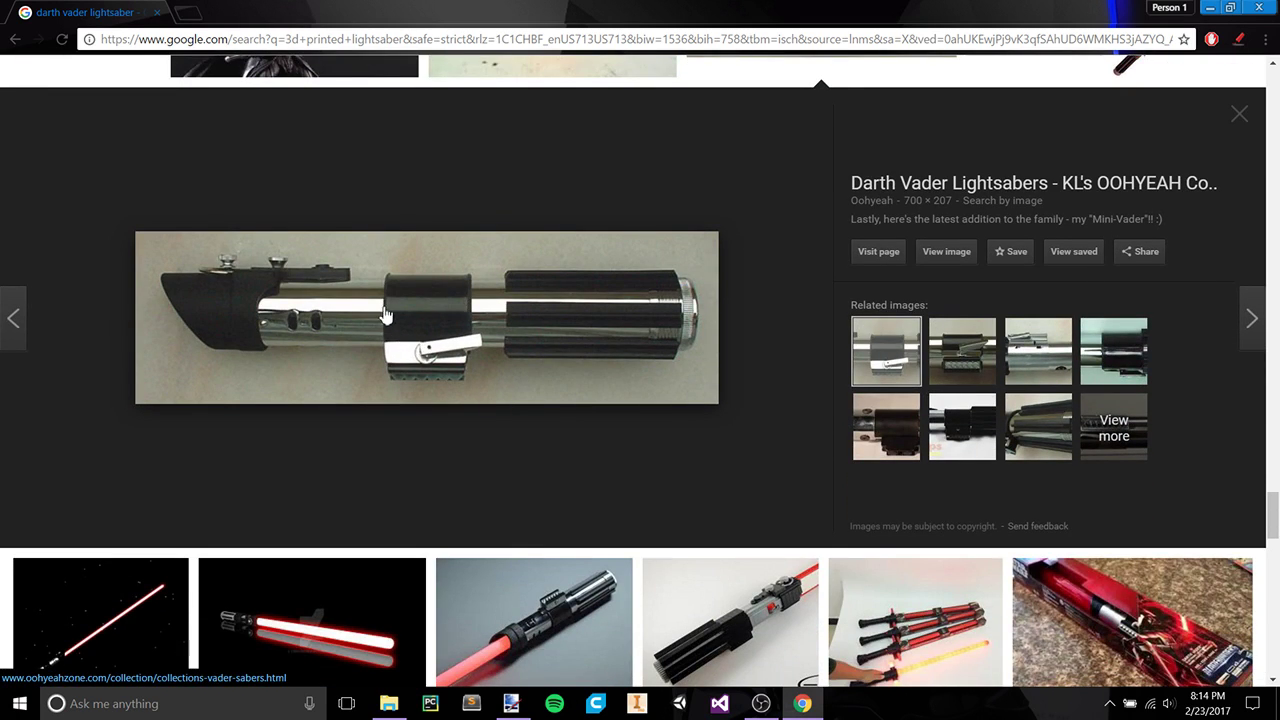
pyautogui.scroll(-5, 316, 328)
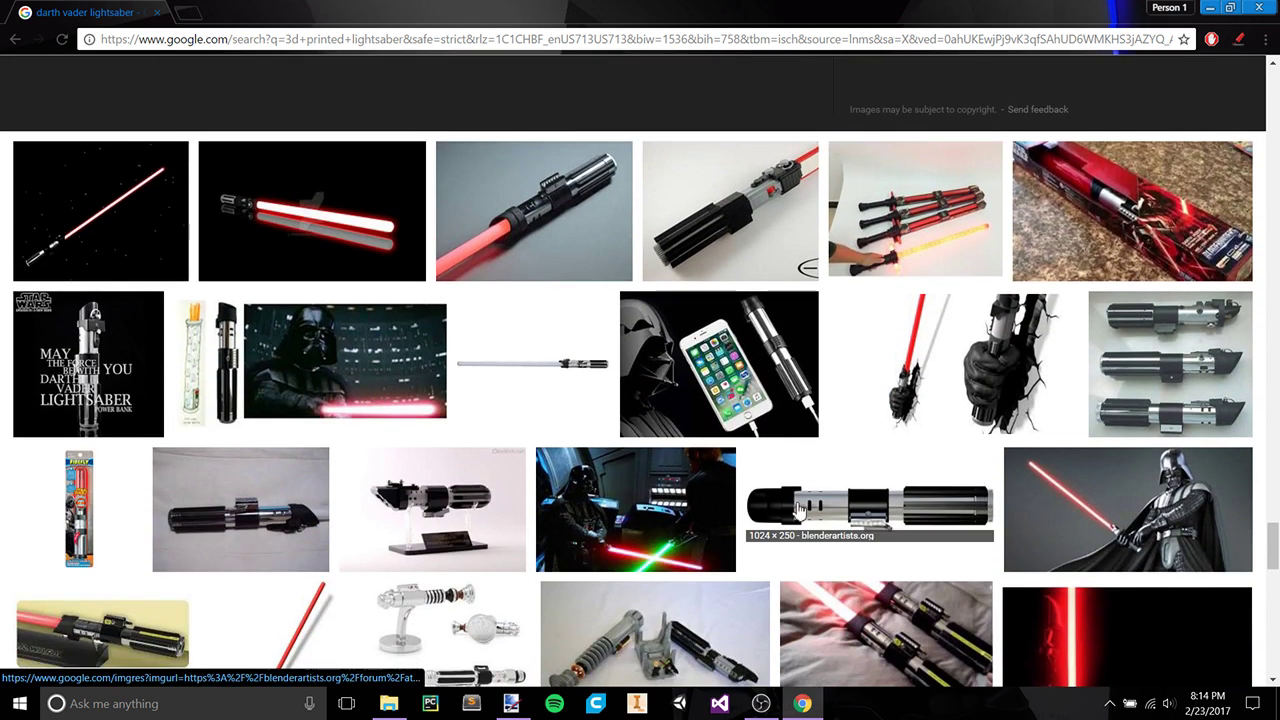
pyautogui.click(800, 510)
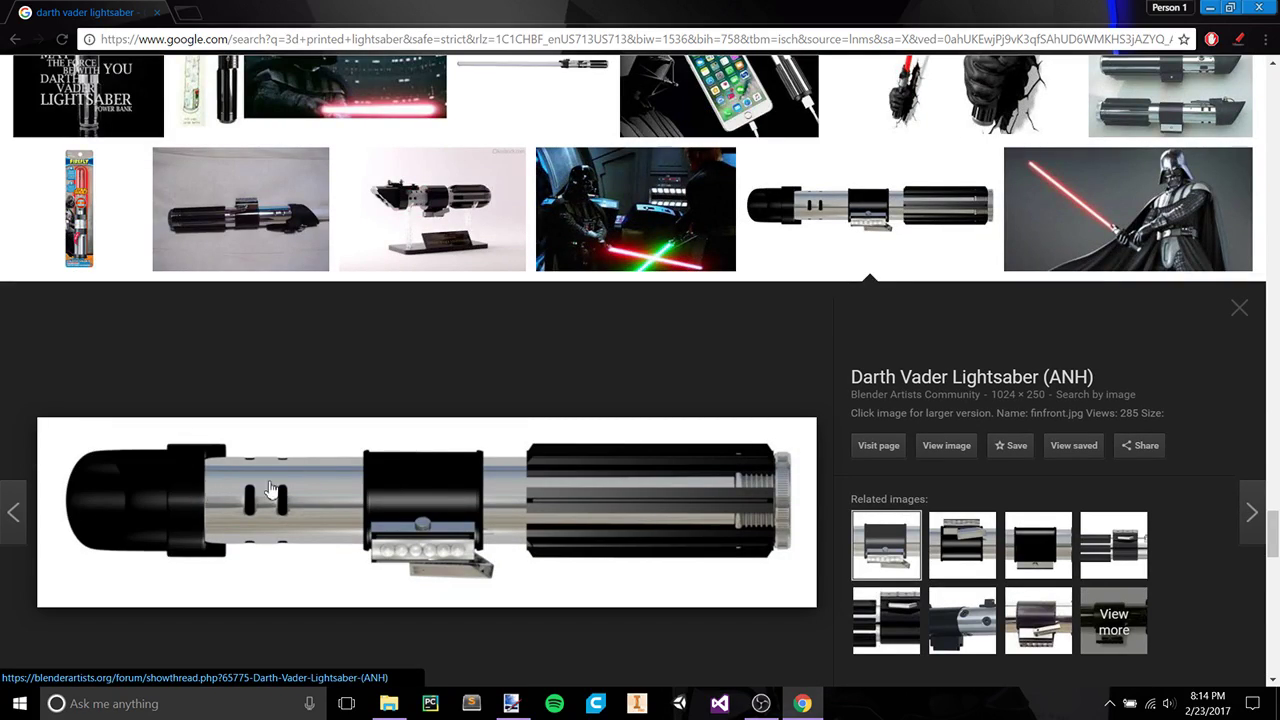
# Back in paint.net, draw the upper and lower edges of the neck tube extending right from the clamp section
pyautogui.click(511, 703)
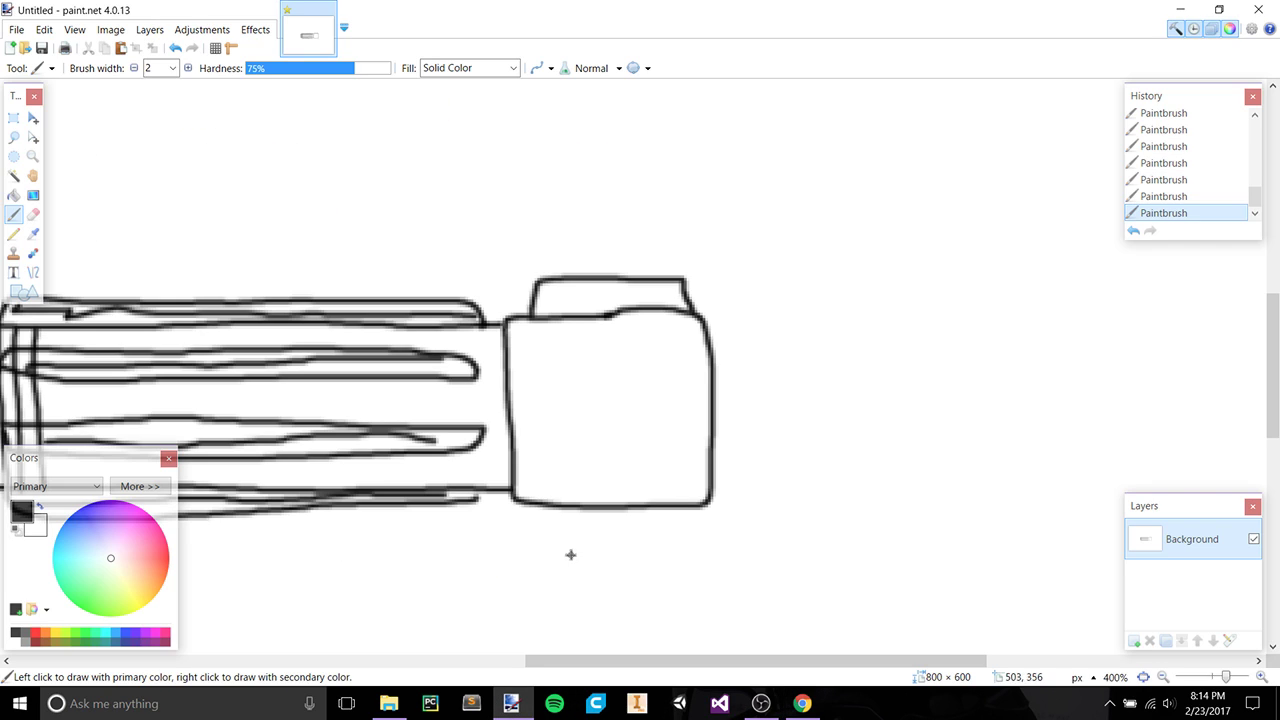
pyautogui.moveTo(703, 320); pyautogui.dragTo(862, 317)
pyautogui.moveTo(709, 500); pyautogui.dragTo(854, 497)
pyautogui.hscroll(3, 760, 435)
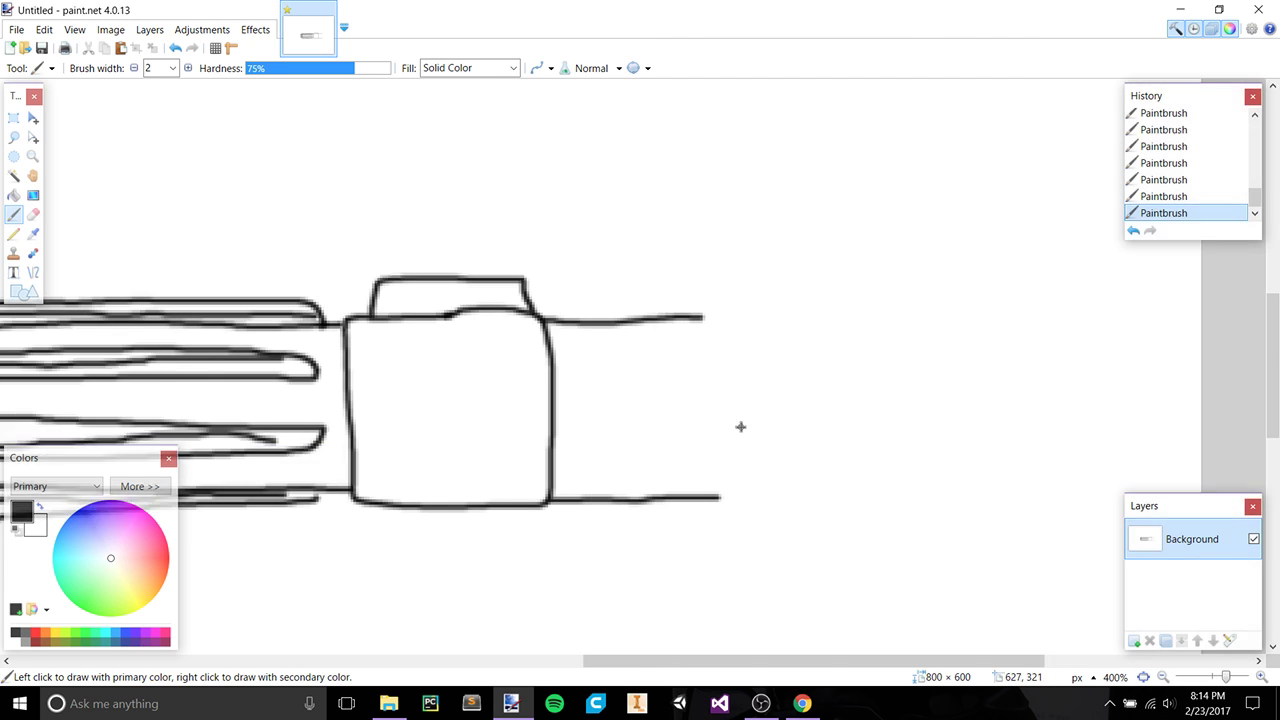
pyautogui.hscroll(-6, 740, 427)
pyautogui.hscroll(5, 725, 428)
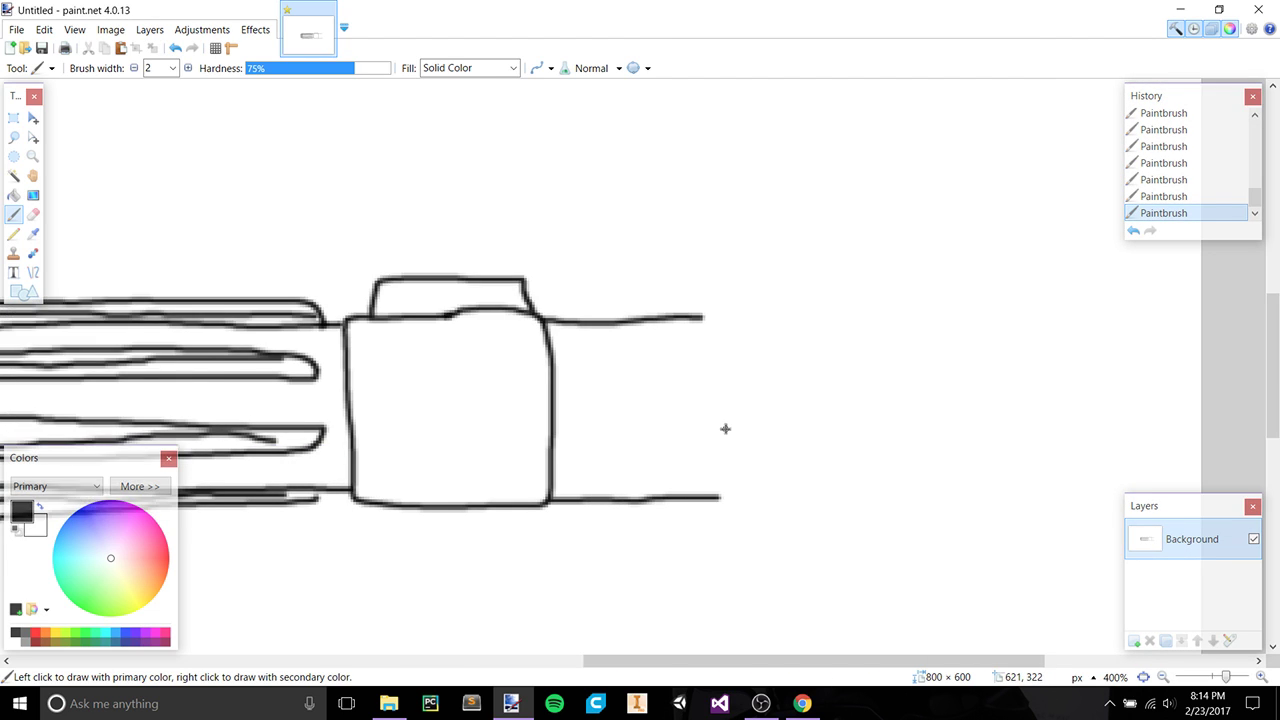
pyautogui.moveTo(617, 318); pyautogui.dragTo(654, 319)
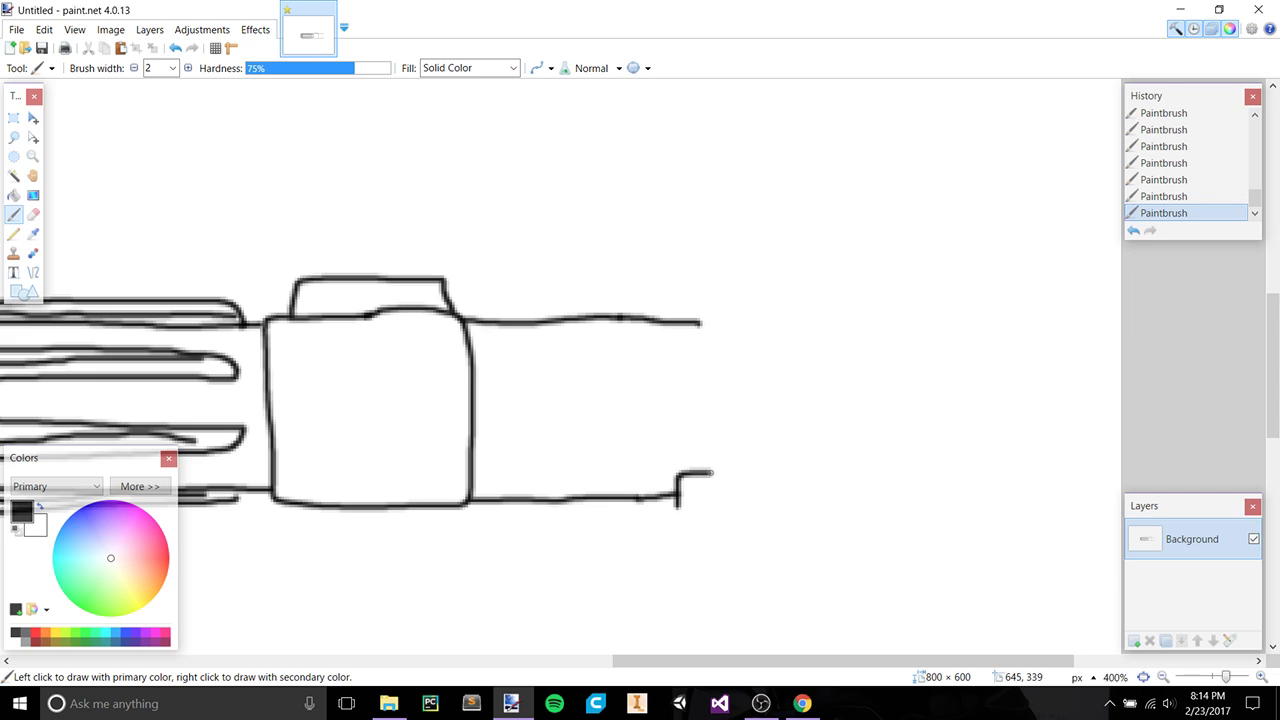
# Draw the emitter outline at the neck's right end with a stepped lower corner, flat base, sloping curved front and small tab on the front edge
pyautogui.moveTo(716, 452); pyautogui.dragTo(719, 334)
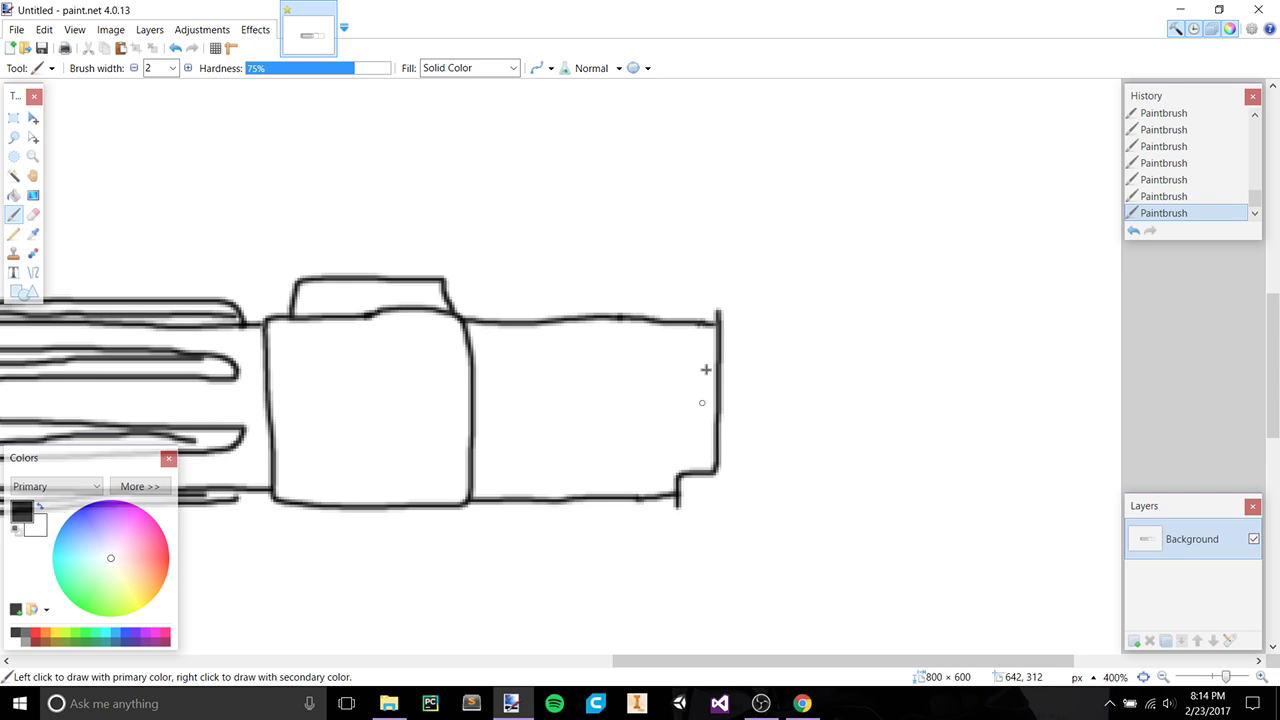
pyautogui.moveTo(722, 507); pyautogui.dragTo(982, 506)
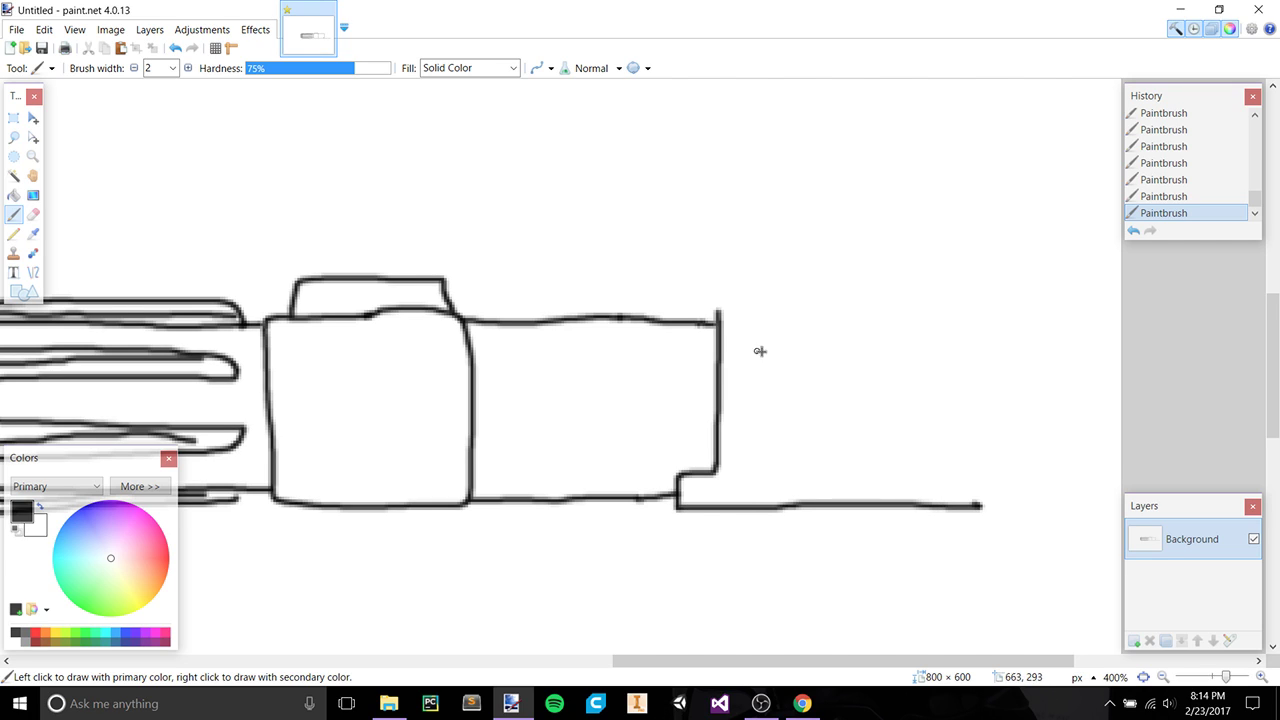
pyautogui.moveTo(722, 312); pyautogui.dragTo(806, 315)
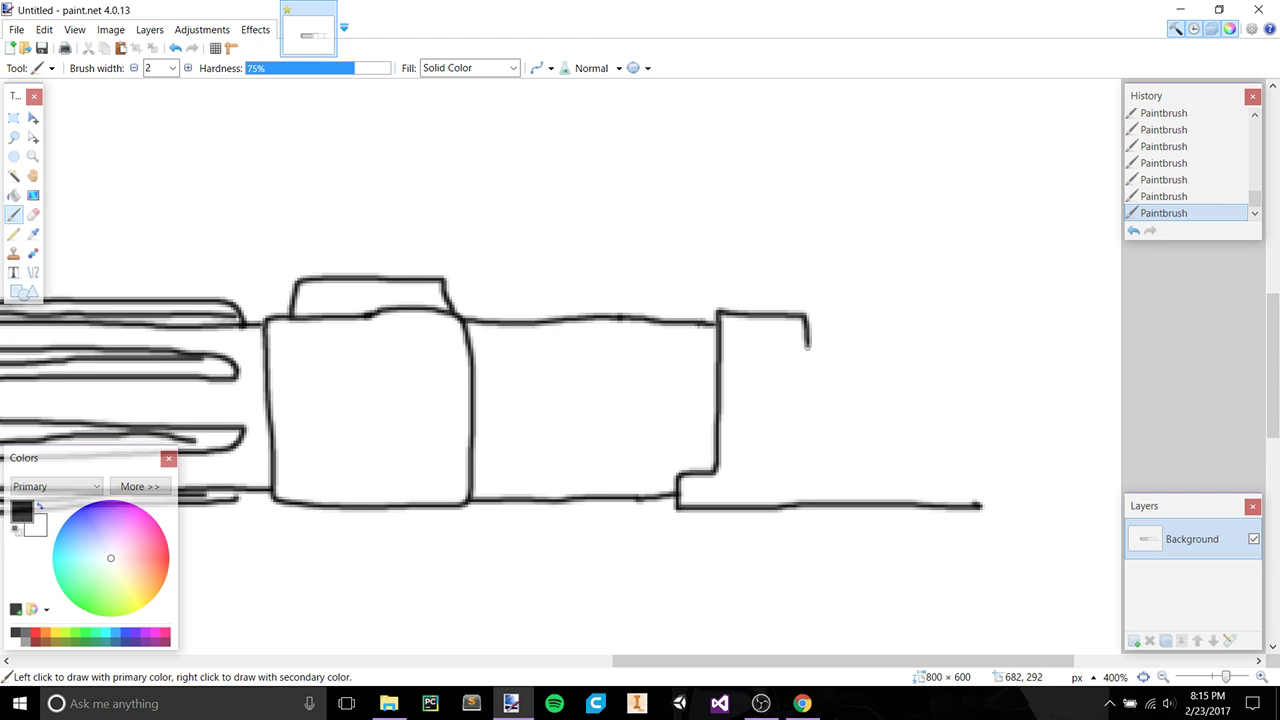
pyautogui.moveTo(828, 394); pyautogui.dragTo(967, 446)
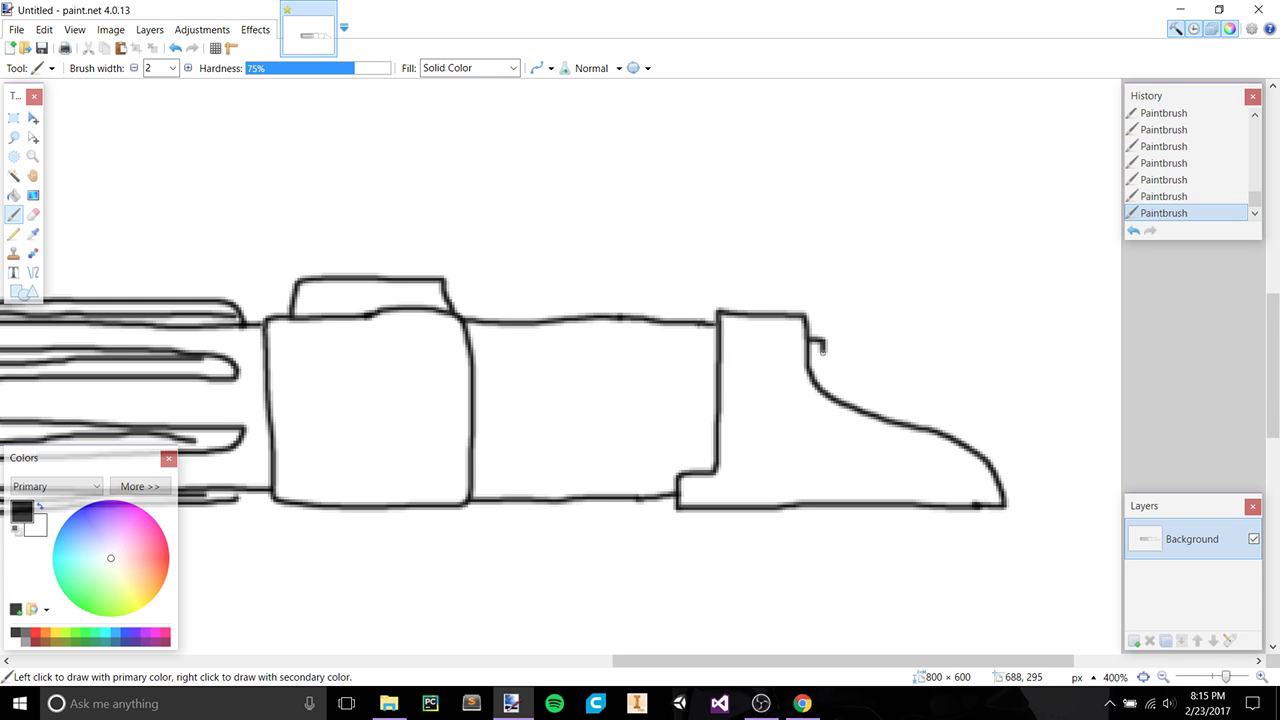
pyautogui.hscroll(1, 708, 437)
pyautogui.hscroll(-3, 708, 442)
pyautogui.scroll(-2, 711, 447)
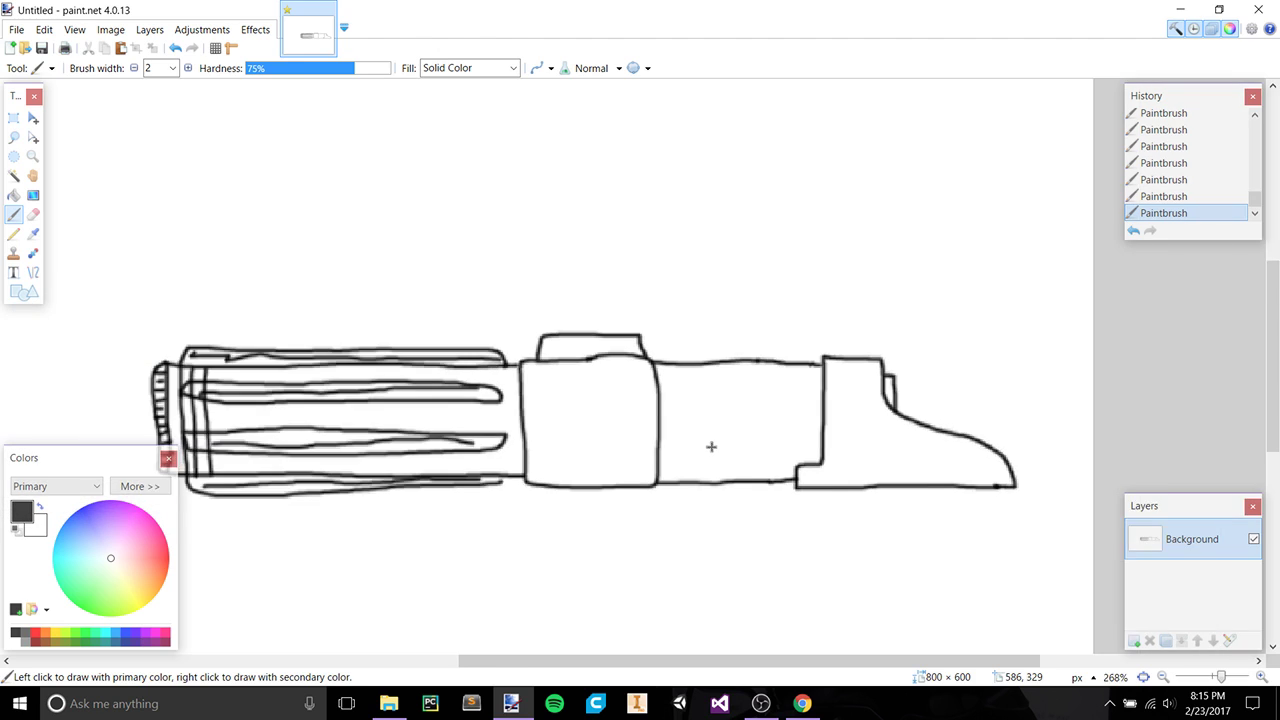
# Examine the Jedi Council Forums photo of three Darth Vader lightsabers in the Chrome image results
pyautogui.click(802, 703)
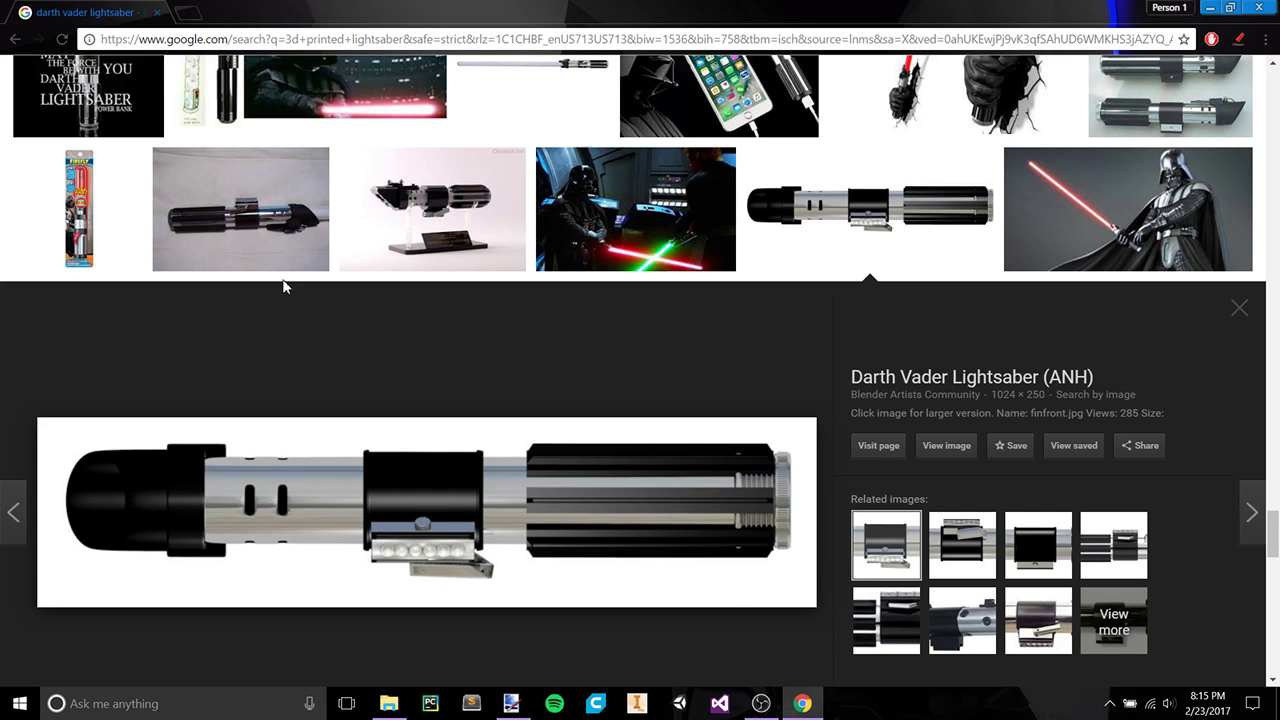
pyautogui.scroll(1, 750, 240)
pyautogui.scroll(1, 1000, 244)
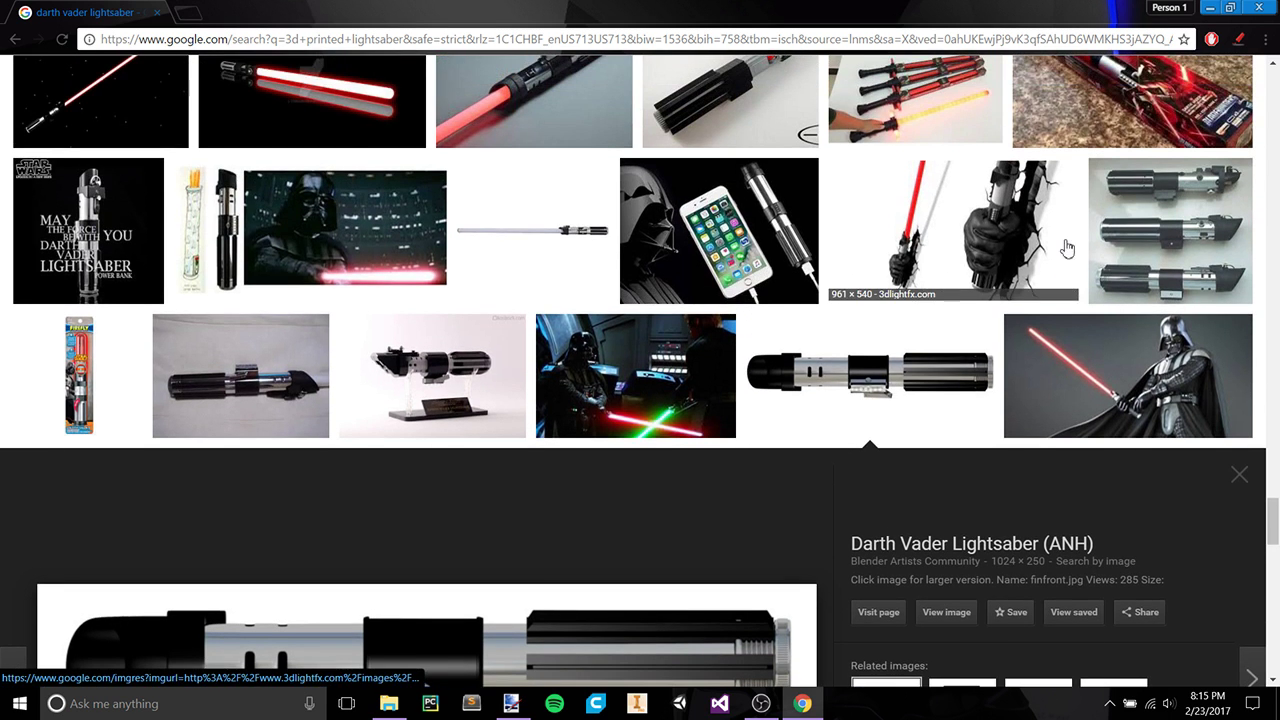
pyautogui.click(1140, 248)
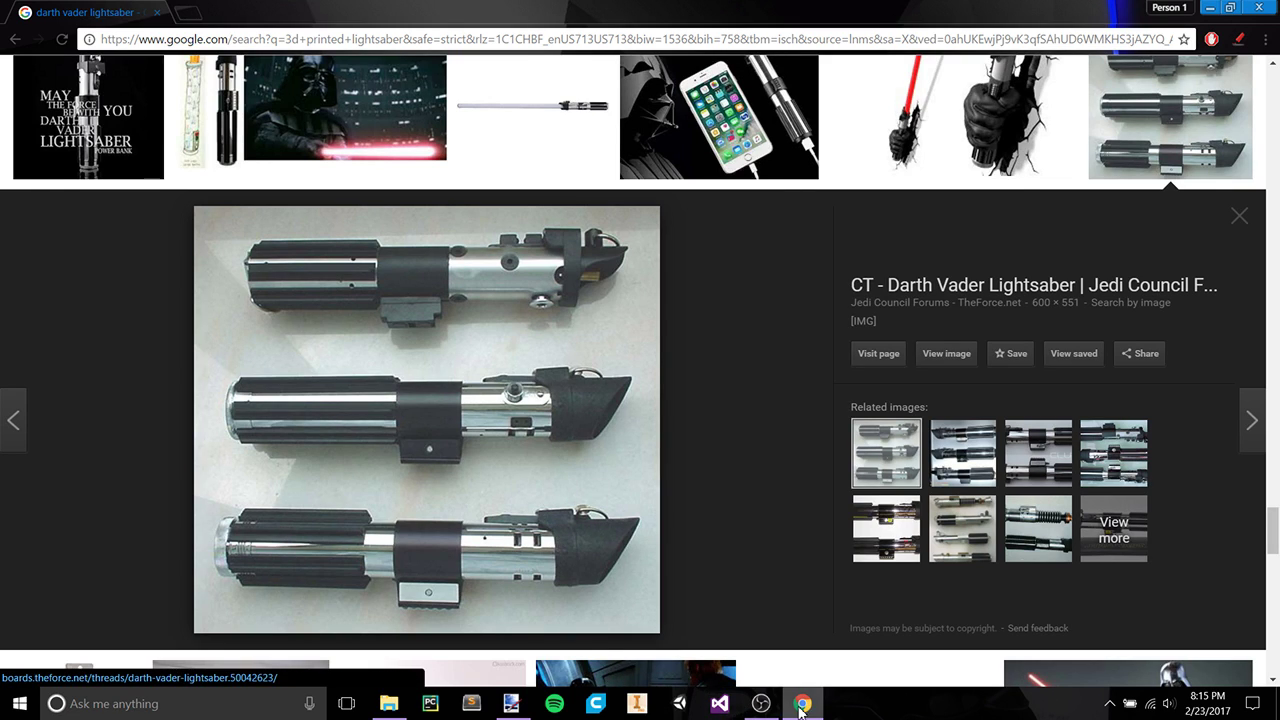
# Back in paint.net, draw a small rectangular tab beneath the emitter's lower edge
pyautogui.click(528, 703)
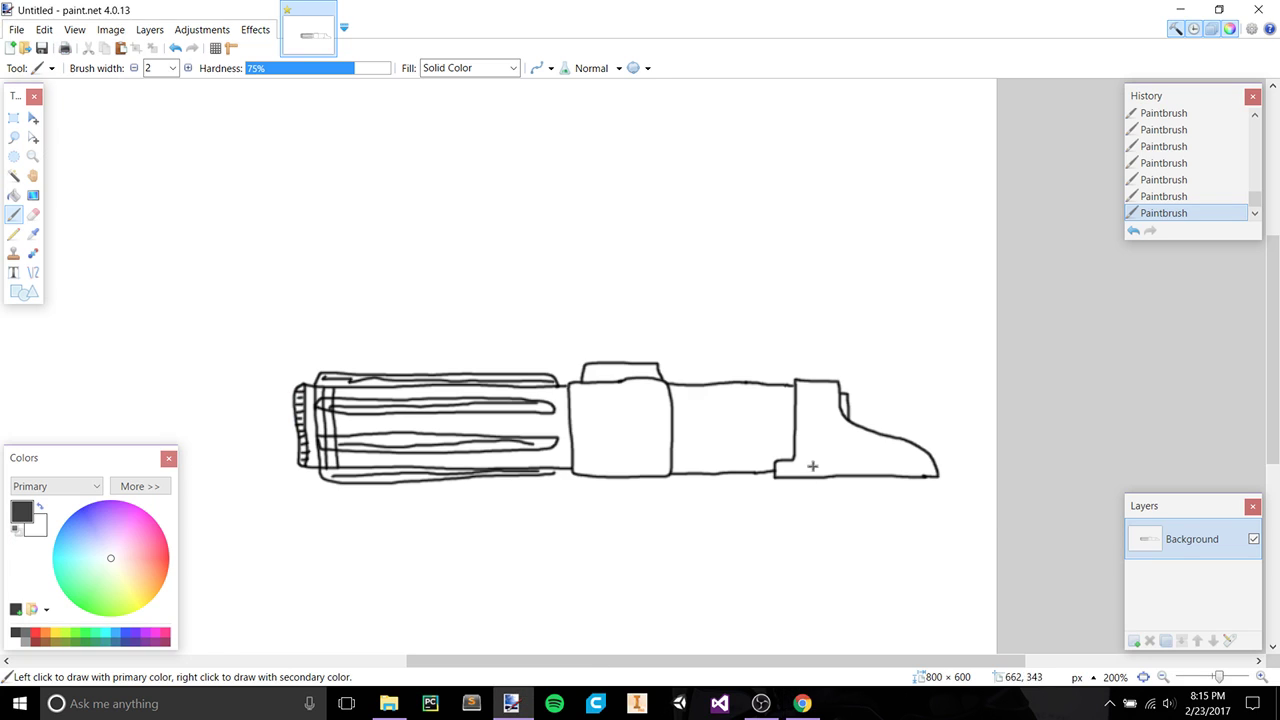
pyautogui.moveTo(782, 479); pyautogui.dragTo(822, 489)
pyautogui.moveTo(772, 511); pyautogui.dragTo(812, 500)
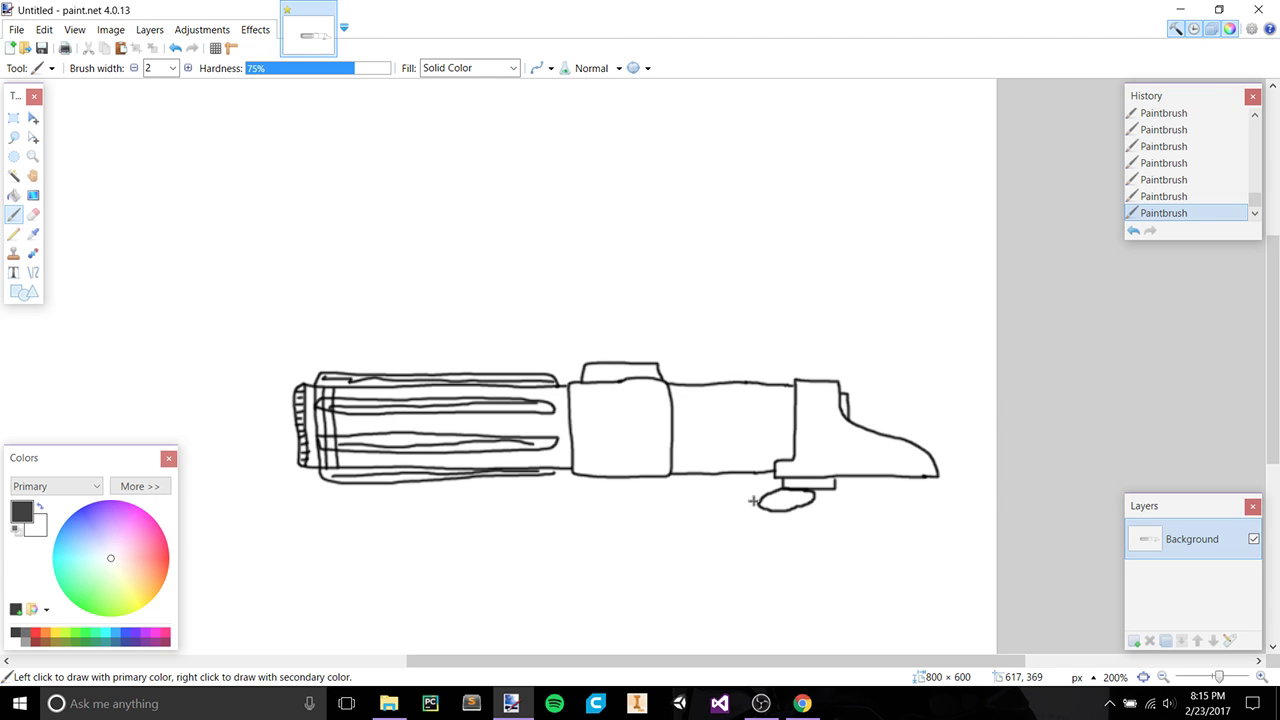
pyautogui.hotkey('ctrl', 'z')
# Scribble freehand shading strokes over the clamp section and the emitter
pyautogui.scroll(-3, 729, 466)
pyautogui.hscroll(-3, 720, 385)
pyautogui.hscroll(3, 720, 385)
pyautogui.scroll(3, 715, 375)
pyautogui.scroll(-3, 715, 370)
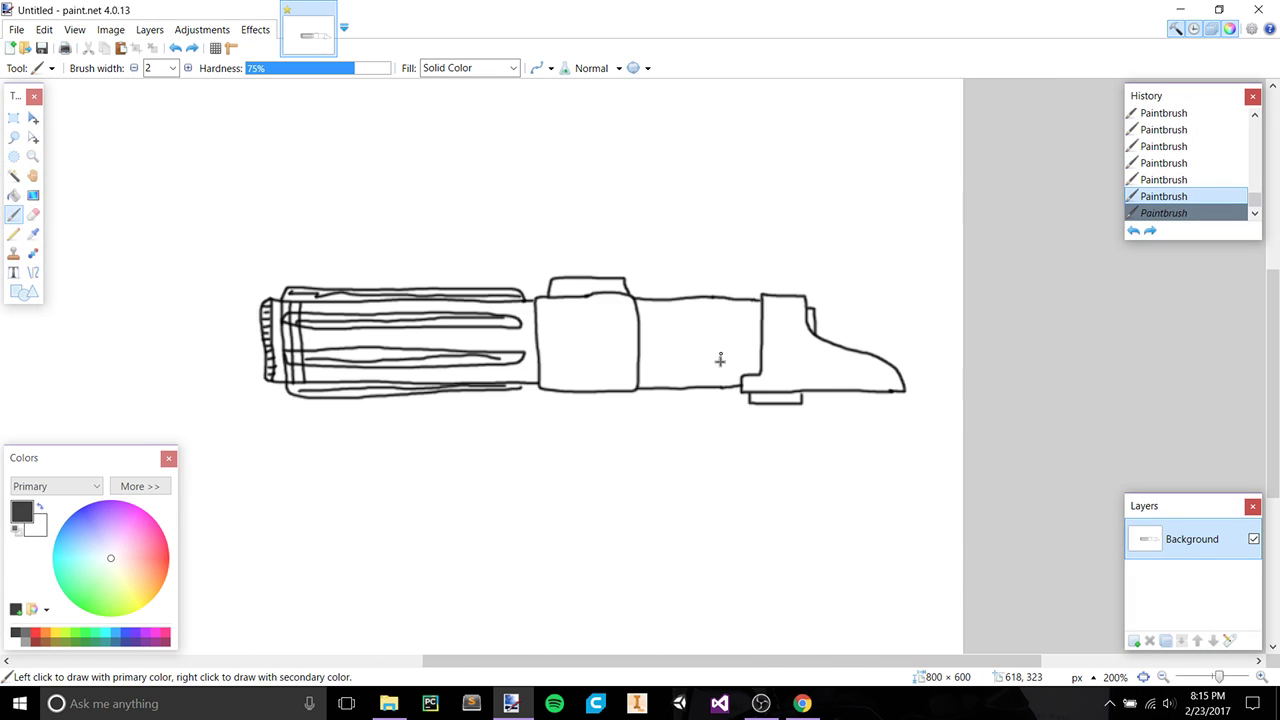
pyautogui.scroll(3, 720, 360)
pyautogui.moveTo(453, 239)
pyautogui.mouseDown()
pyautogui.moveTo(549, 257)
pyautogui.moveTo(449, 333)
pyautogui.moveTo(467, 369)
pyautogui.moveTo(507, 383)
pyautogui.moveTo(532, 430)
pyautogui.moveTo(431, 422)
pyautogui.mouseUp()
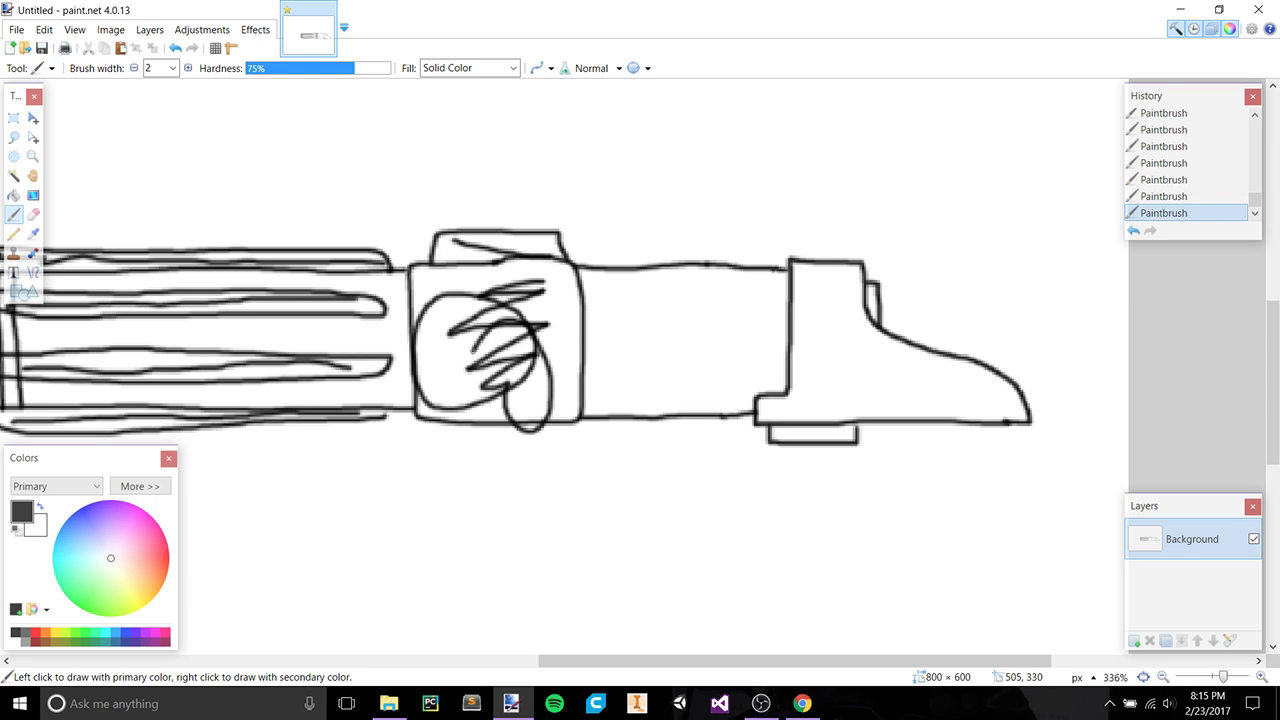
pyautogui.moveTo(500, 340); pyautogui.dragTo(489, 325)
pyautogui.moveTo(836, 265)
pyautogui.mouseDown()
pyautogui.moveTo(818, 318)
pyautogui.moveTo(832, 378)
pyautogui.moveTo(930, 405)
pyautogui.moveTo(992, 388)
pyautogui.moveTo(790, 405)
pyautogui.moveTo(818, 432)
pyautogui.moveTo(838, 420)
pyautogui.mouseUp()
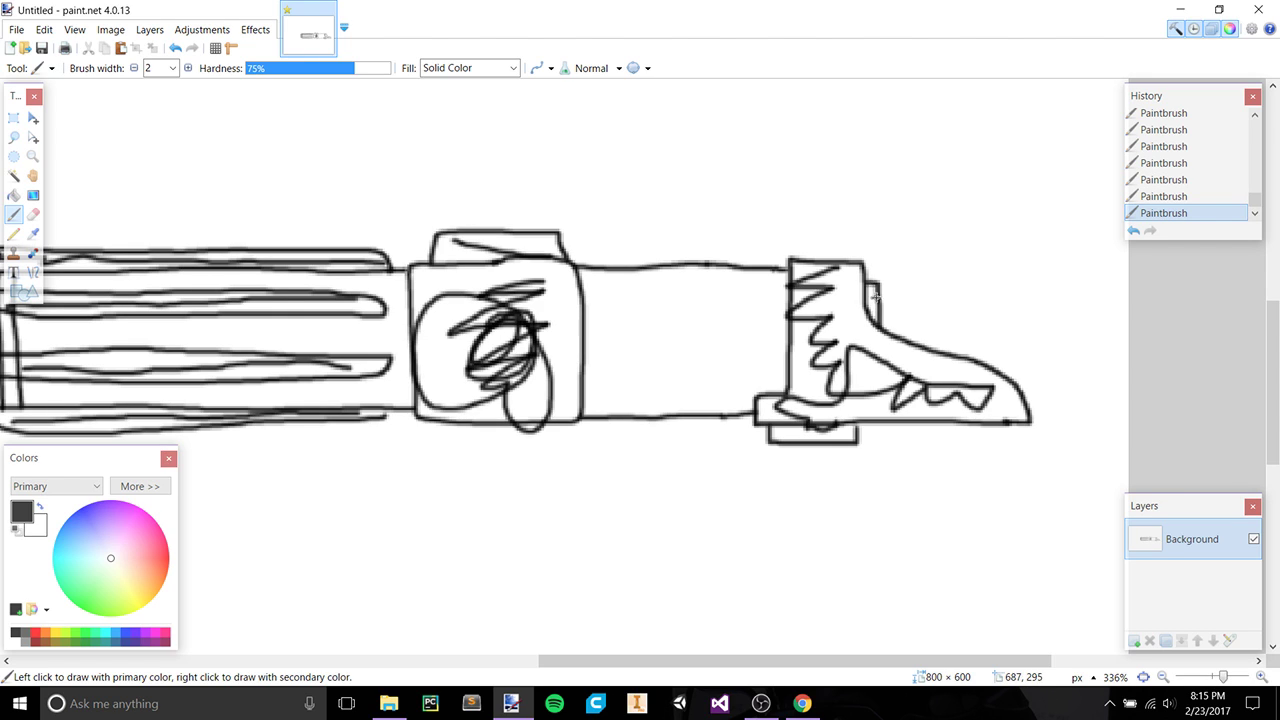
# Draw upright boundary lines above both ends of the grip section and curved callout lines to the grips and ribbed end cap
pyautogui.scroll(-3, 670, 354)
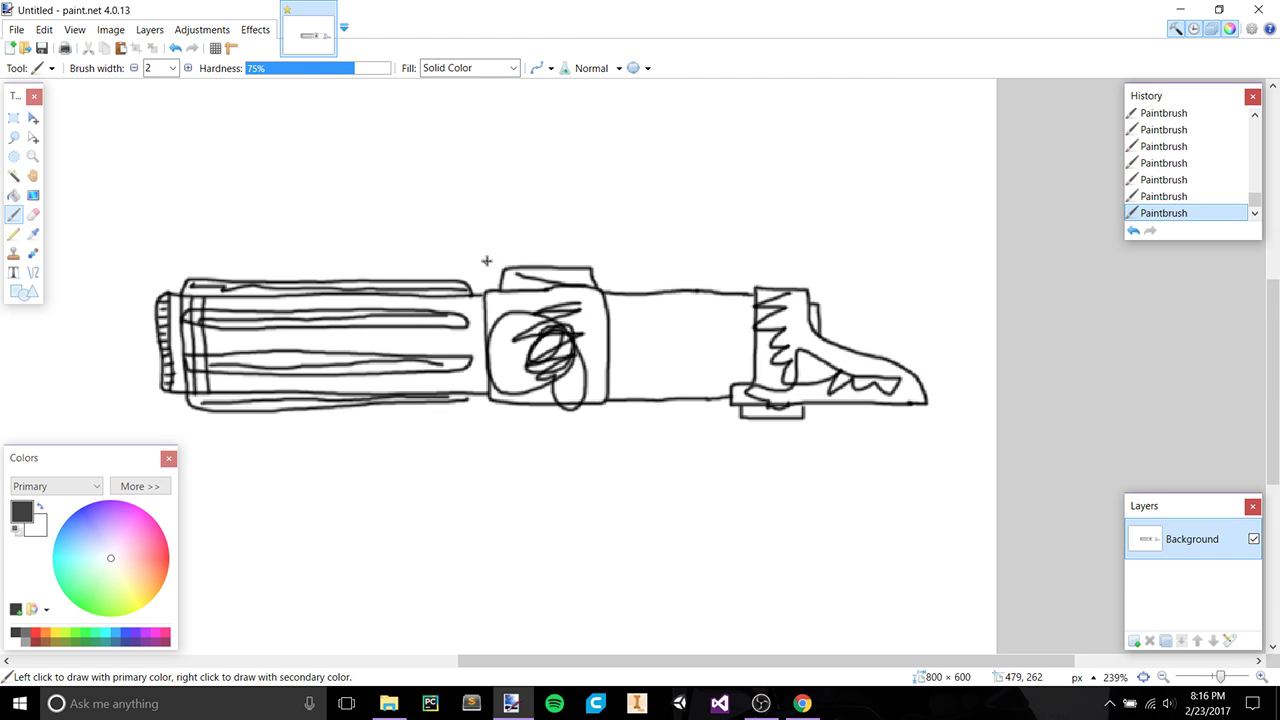
pyautogui.moveTo(483, 293); pyautogui.dragTo(467, 190)
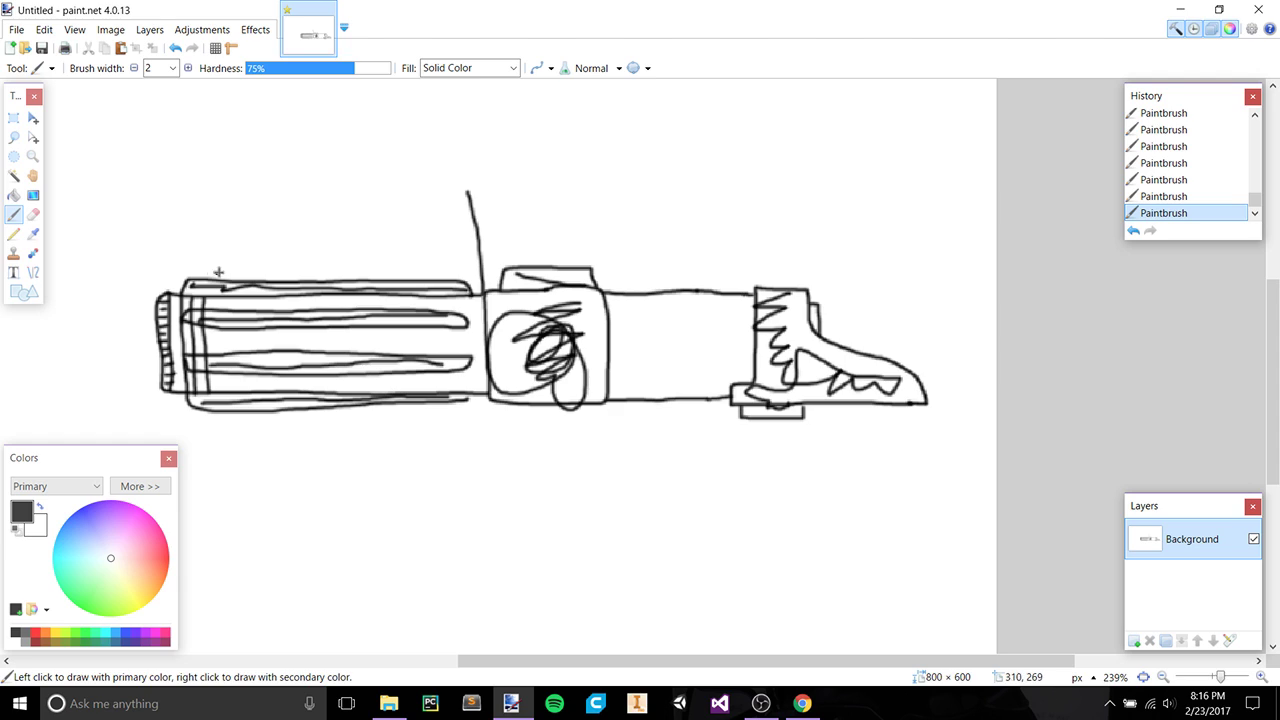
pyautogui.moveTo(181, 290); pyautogui.dragTo(184, 175)
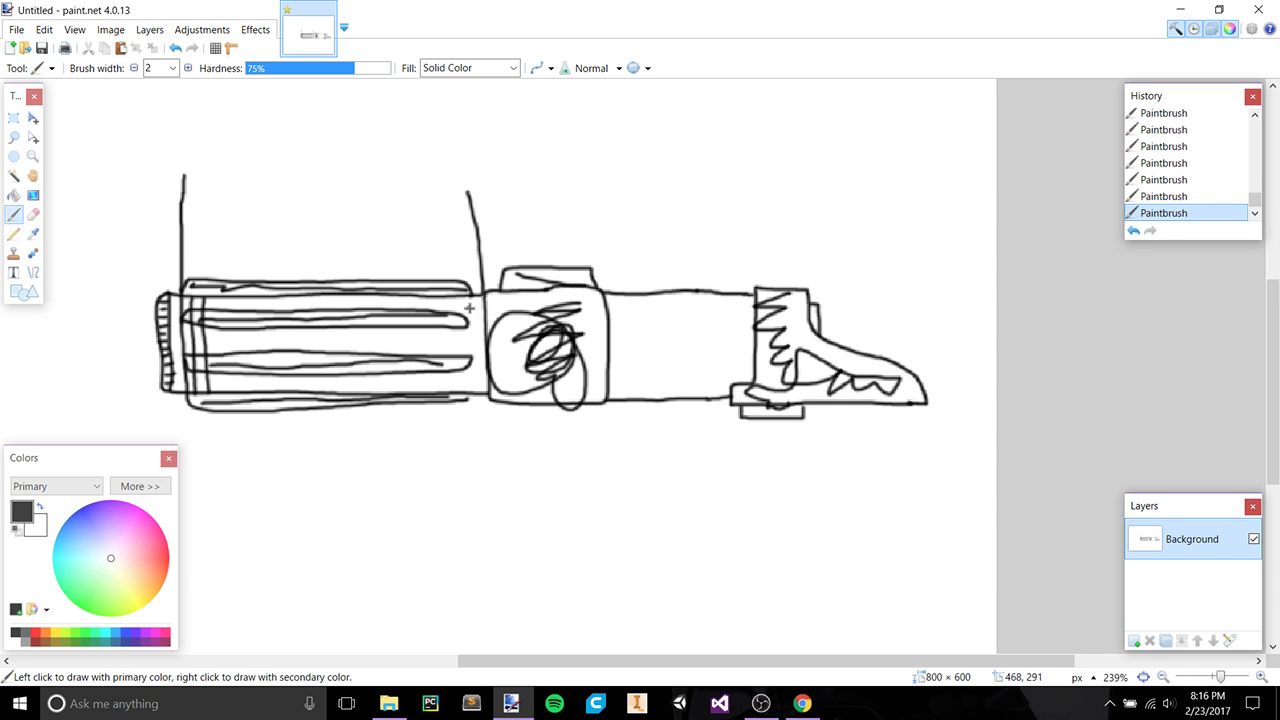
pyautogui.moveTo(464, 295); pyautogui.dragTo(411, 186)
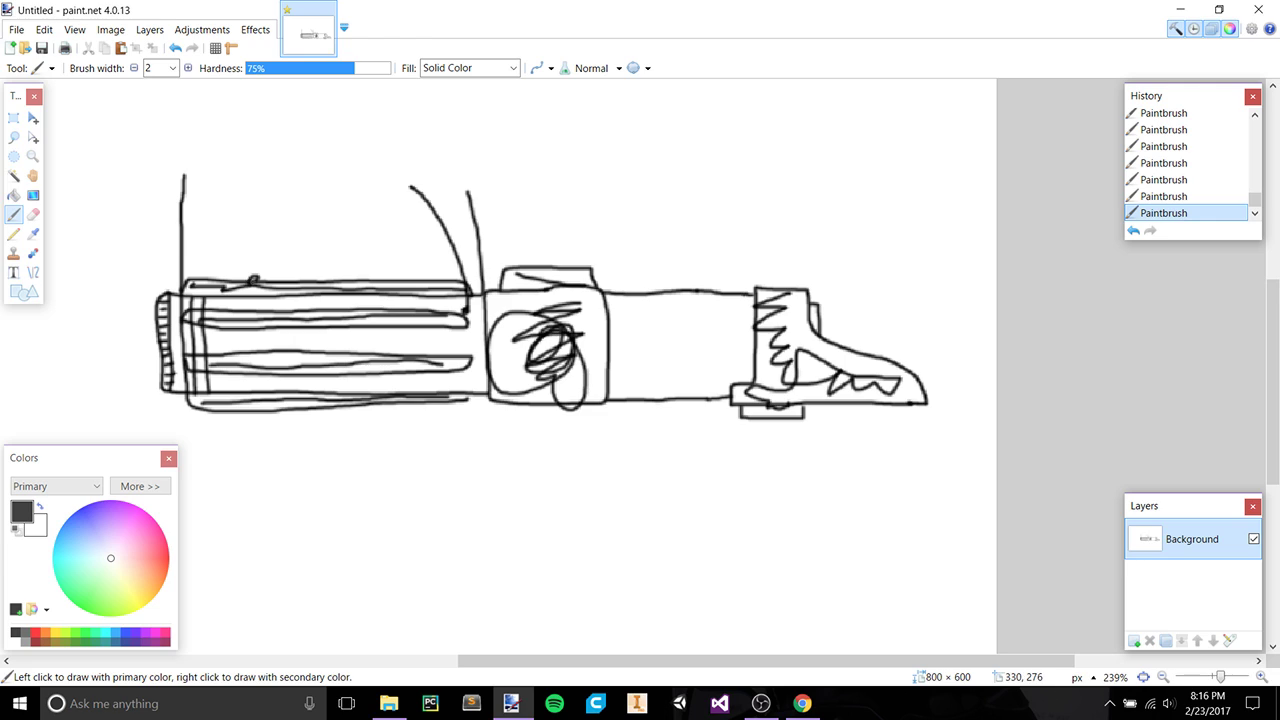
pyautogui.moveTo(302, 200); pyautogui.dragTo(255, 282)
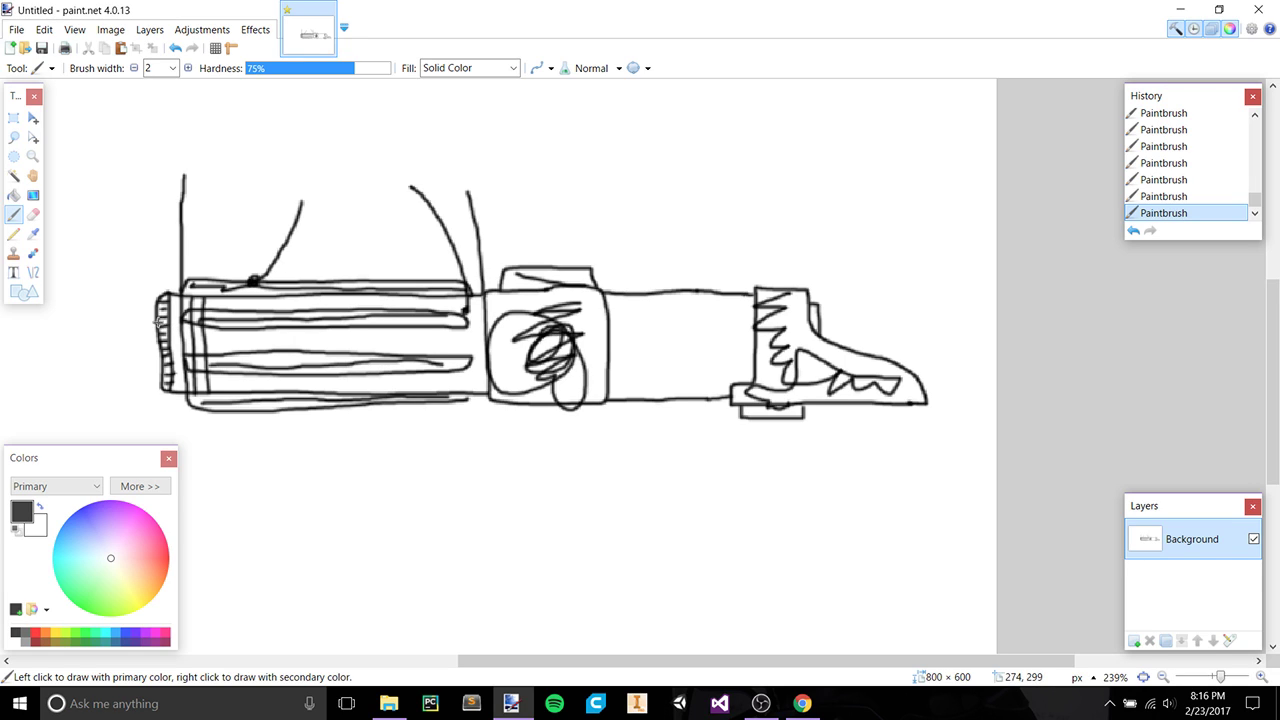
pyautogui.moveTo(158, 322); pyautogui.dragTo(93, 318)
# Draw curved callout lines to the clamp, neck and emitter, upright lines above the neck's ends, and a small width mark beside the emitter
pyautogui.moveTo(593, 309); pyautogui.dragTo(656, 213)
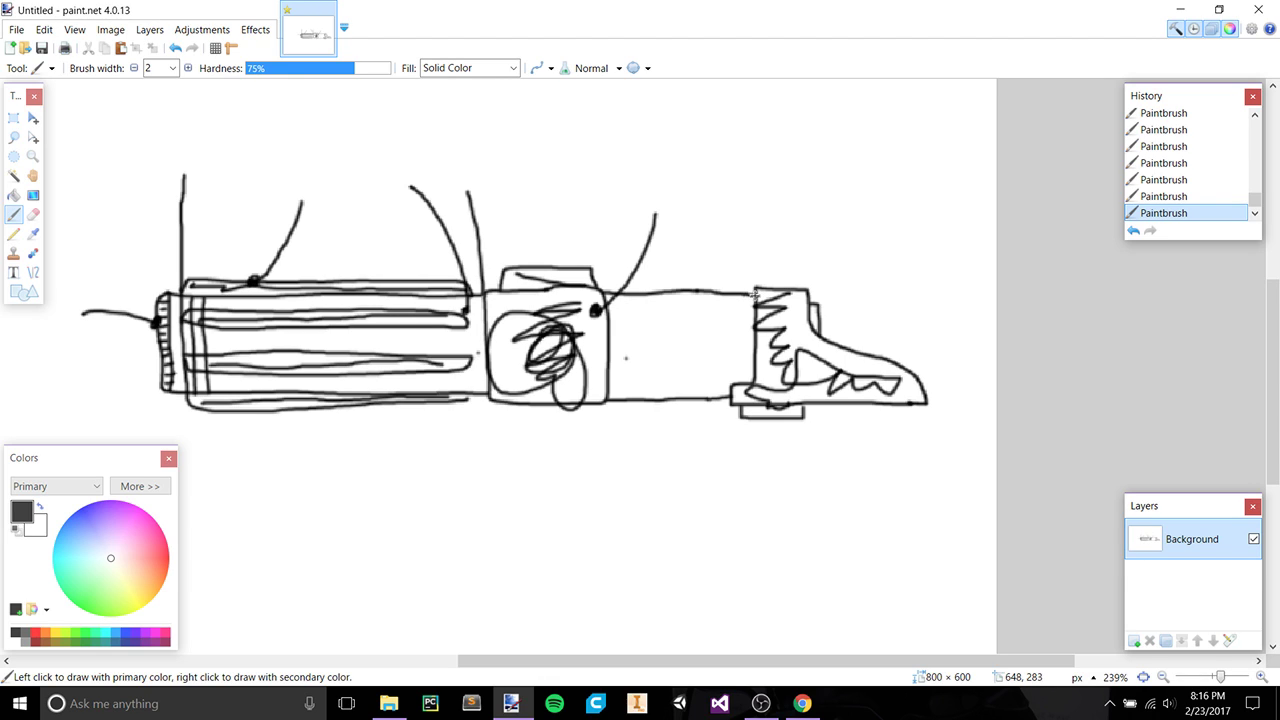
pyautogui.moveTo(755, 243); pyautogui.dragTo(755, 288)
pyautogui.moveTo(606, 210); pyautogui.dragTo(606, 298)
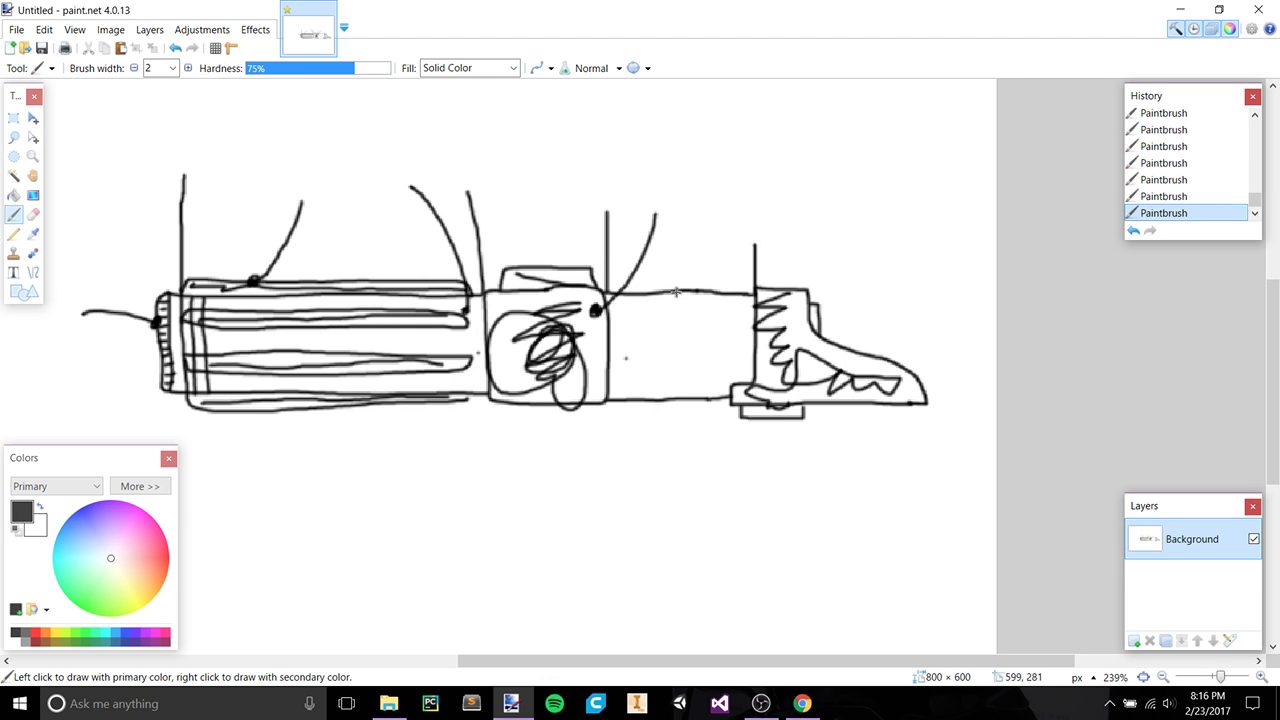
pyautogui.moveTo(677, 323); pyautogui.dragTo(702, 229)
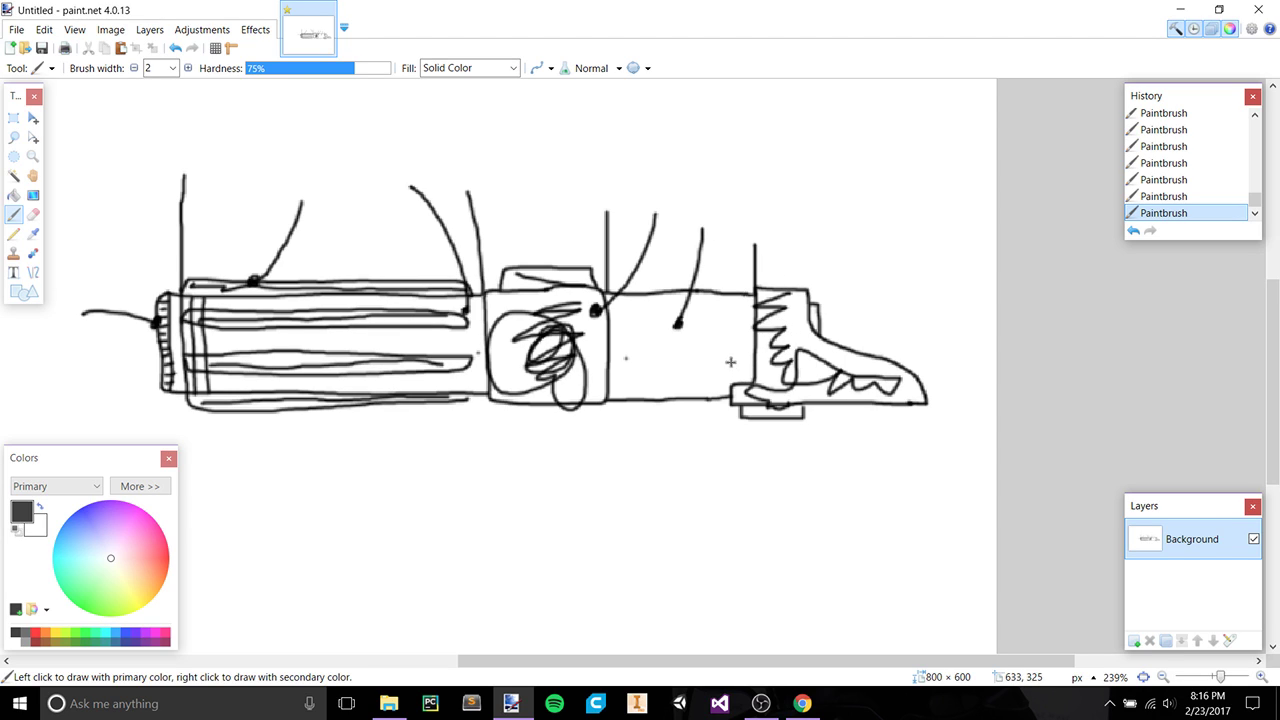
pyautogui.moveTo(728, 361); pyautogui.dragTo(748, 350)
pyautogui.moveTo(830, 358); pyautogui.dragTo(912, 266)
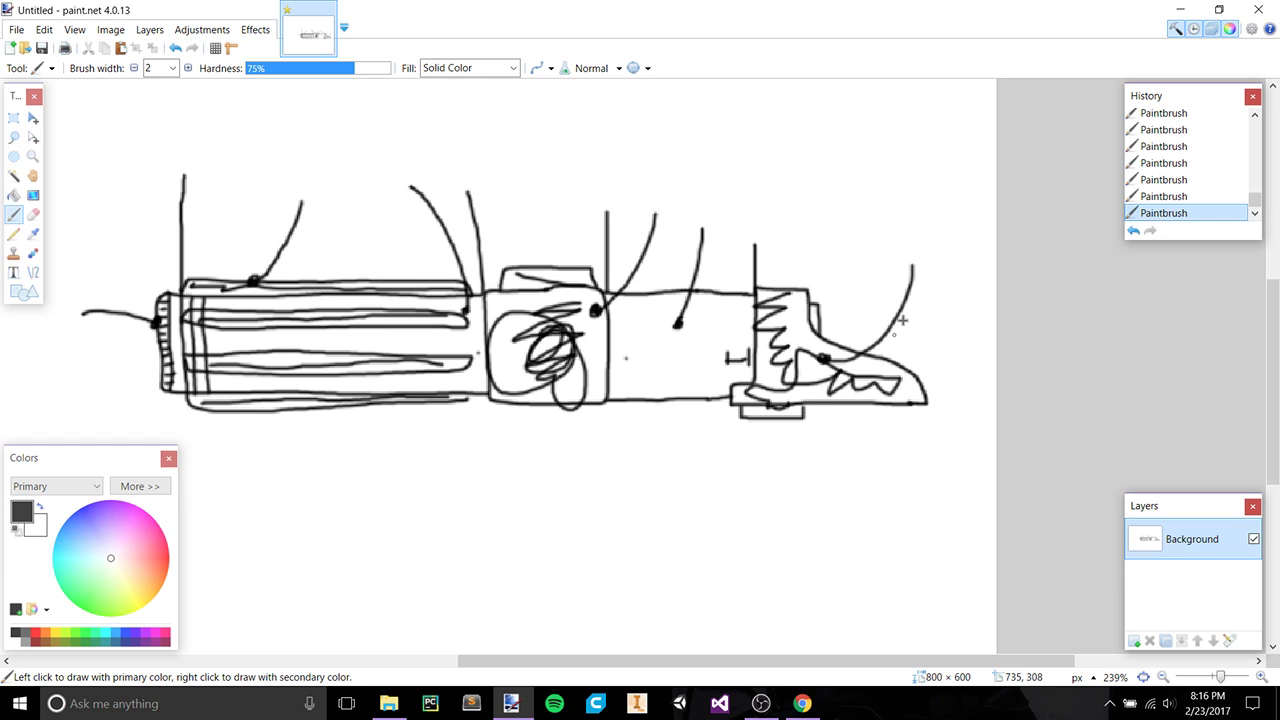
# Draw a curved callout line to the small tab on the emitter's upper edge and handwrite numbers 1 to 7 at the callout ends
pyautogui.moveTo(815, 323); pyautogui.dragTo(870, 240)
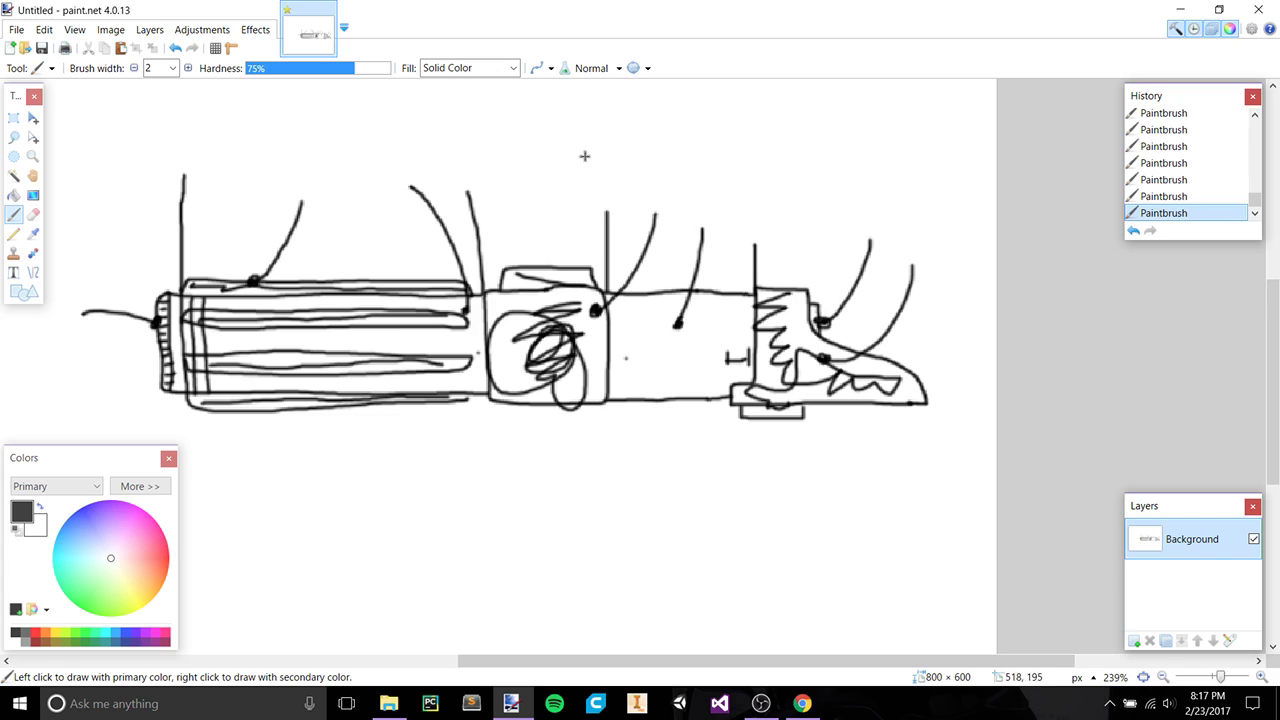
pyautogui.moveTo(84, 278); pyautogui.dragTo(86, 290)
pyautogui.moveTo(298, 180); pyautogui.dragTo(314, 195)
pyautogui.moveTo(396, 166)
pyautogui.mouseDown()
pyautogui.moveTo(410, 172)
pyautogui.moveTo(398, 181)
pyautogui.mouseUp()
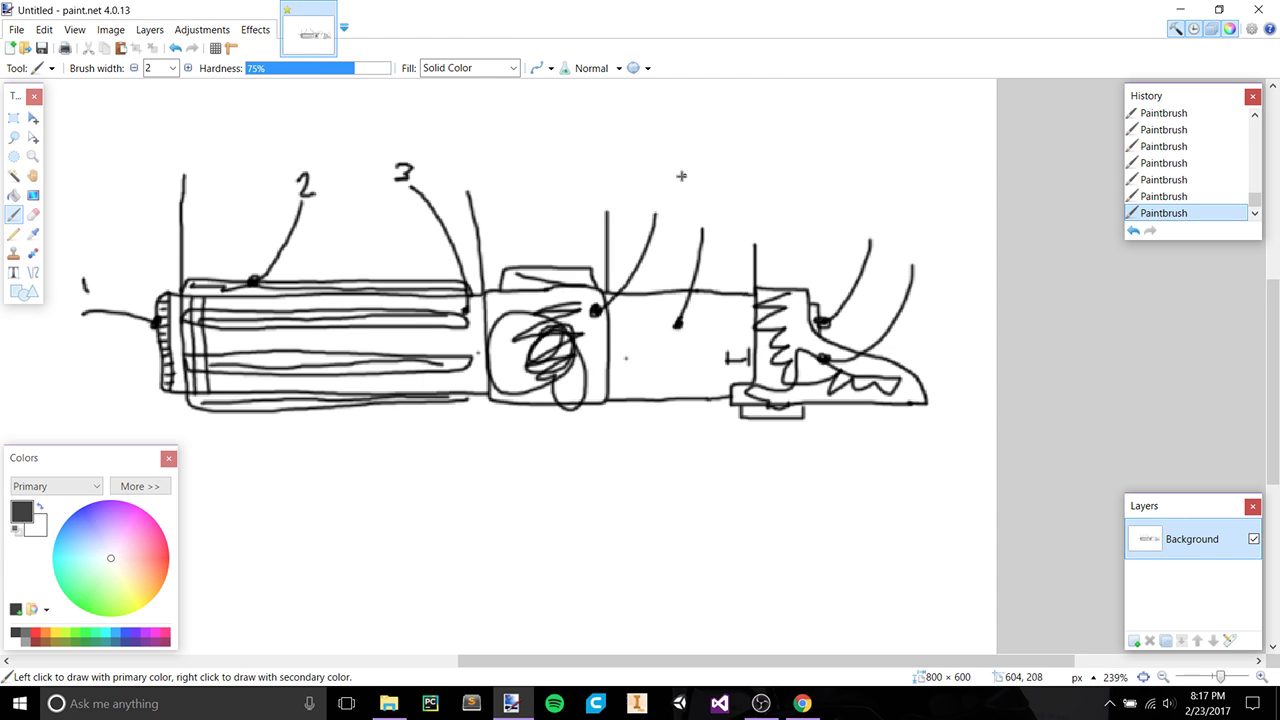
pyautogui.moveTo(660, 174)
pyautogui.mouseDown()
pyautogui.moveTo(662, 200)
pyautogui.moveTo(713, 207)
pyautogui.moveTo(700, 212)
pyautogui.mouseUp()
pyautogui.moveTo(870, 220)
pyautogui.mouseDown()
pyautogui.moveTo(872, 236)
pyautogui.moveTo(923, 255)
pyautogui.mouseUp()
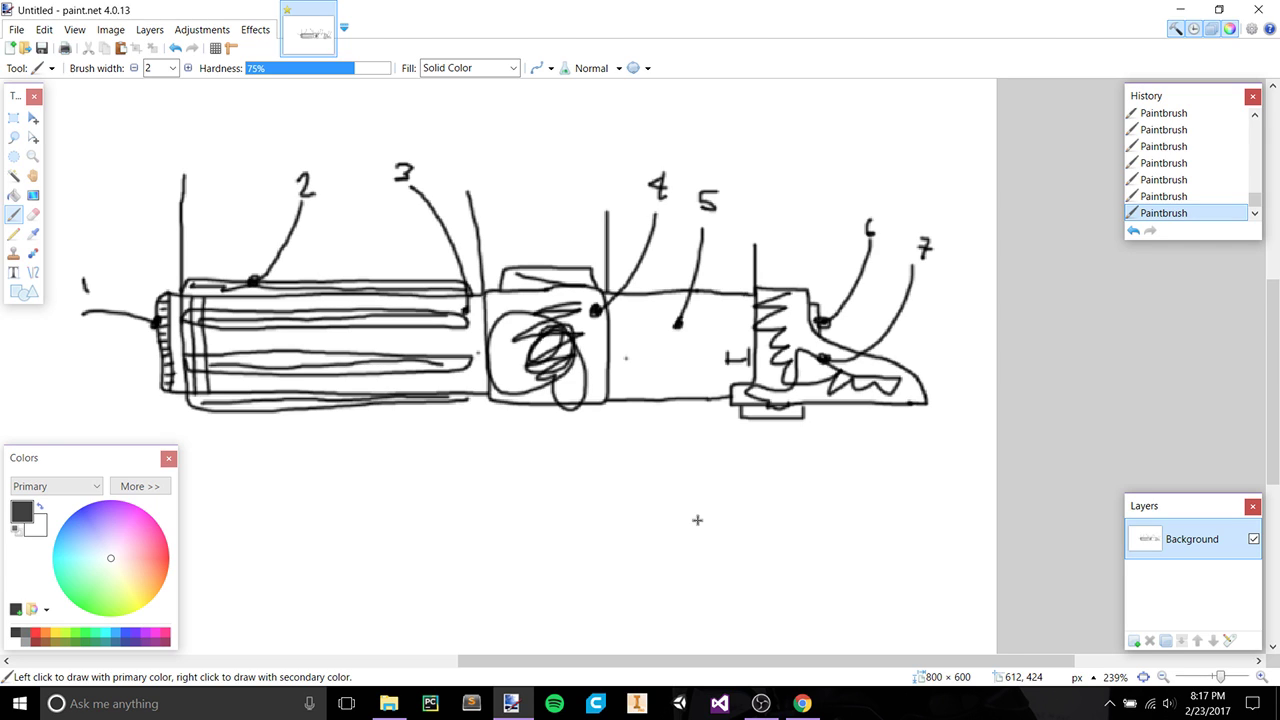
# Draw a long curved line beneath the hilt and sketch a small light bulb with filament and threaded base above it
pyautogui.scroll(1, 689, 503)
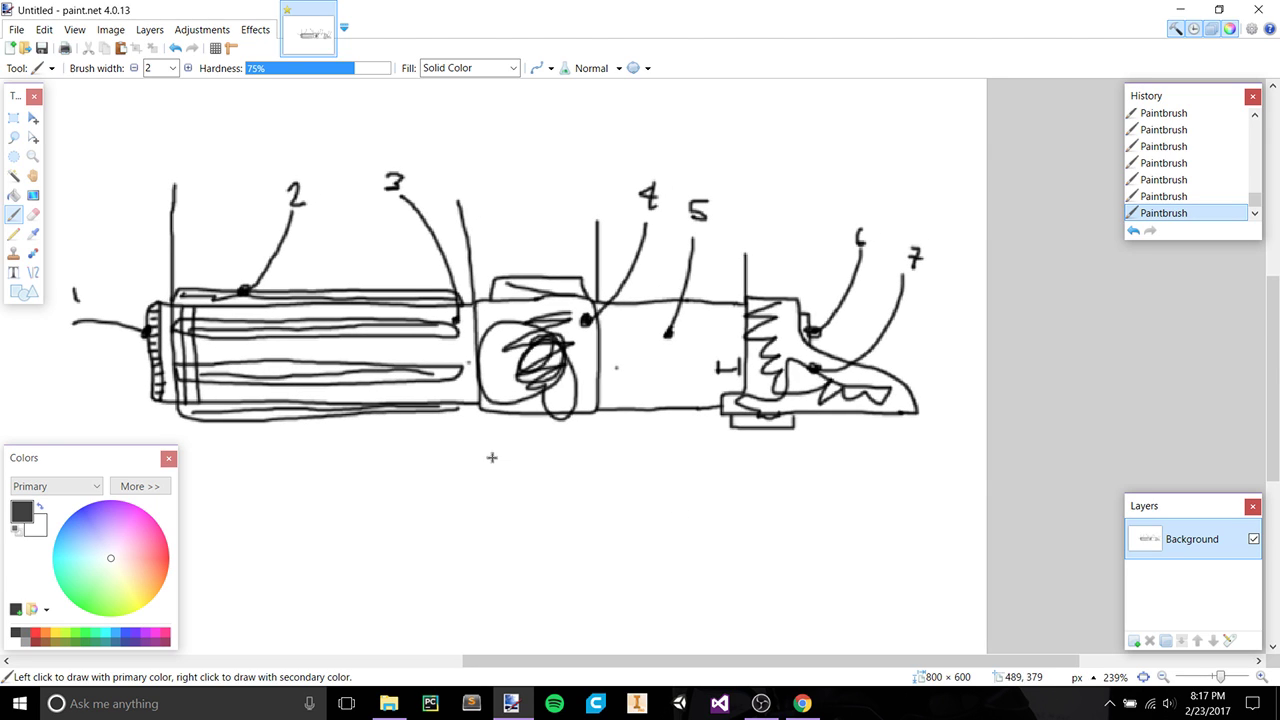
pyautogui.moveTo(325, 496)
pyautogui.mouseDown()
pyautogui.moveTo(360, 576)
pyautogui.moveTo(931, 601)
pyautogui.moveTo(938, 540)
pyautogui.mouseUp()
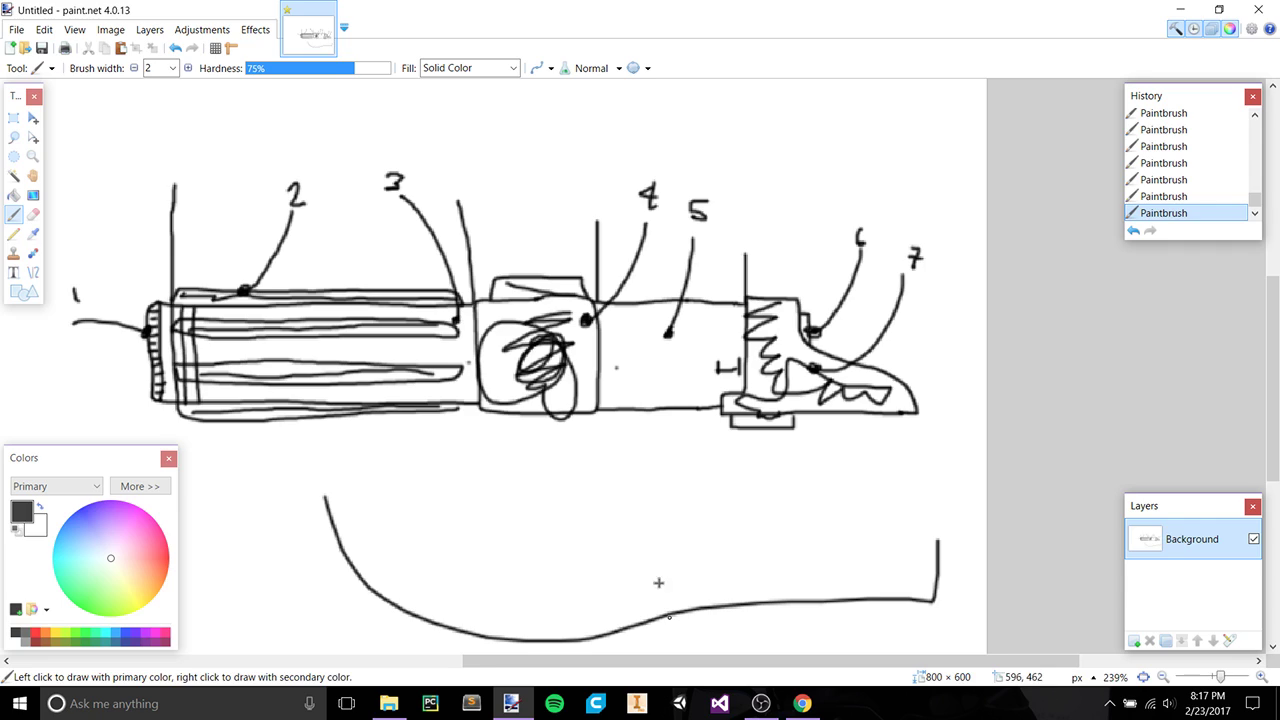
pyautogui.moveTo(644, 485)
pyautogui.mouseDown()
pyautogui.moveTo(626, 531)
pyautogui.moveTo(658, 581)
pyautogui.moveTo(661, 551)
pyautogui.moveTo(686, 531)
pyautogui.moveTo(652, 484)
pyautogui.mouseUp()
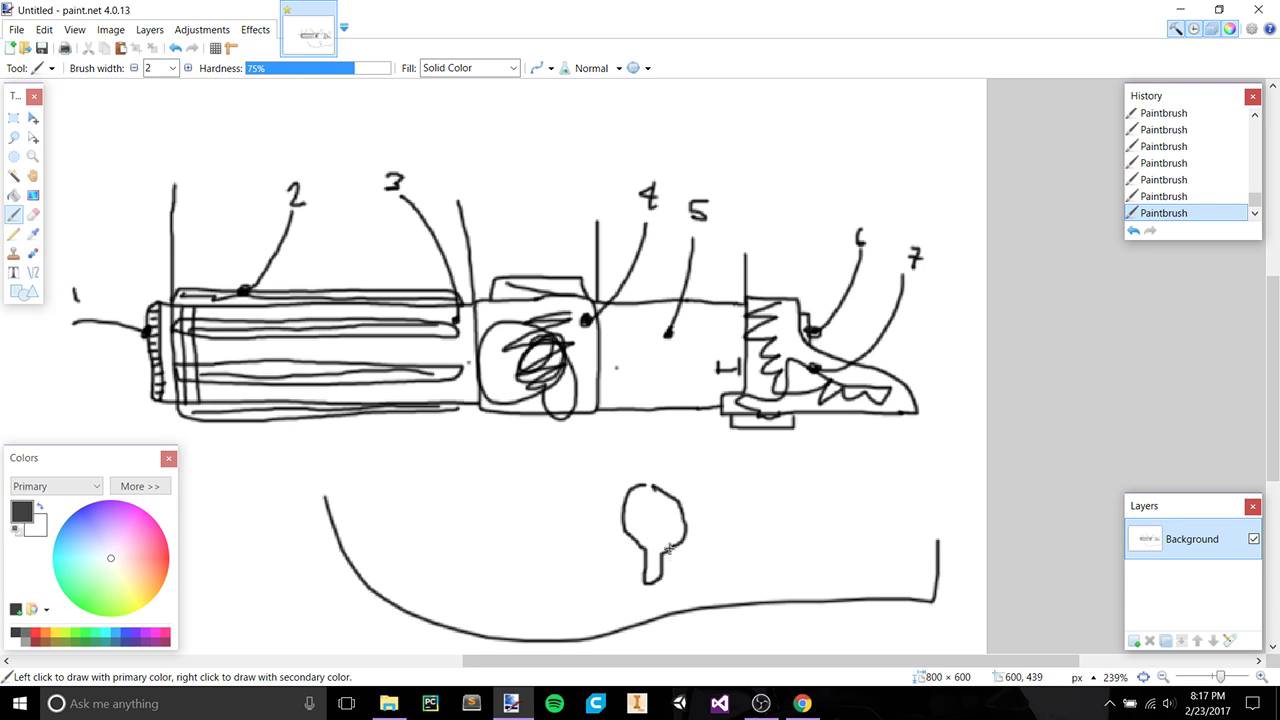
pyautogui.moveTo(668, 560)
pyautogui.mouseDown()
pyautogui.moveTo(652, 568)
pyautogui.moveTo(666, 574)
pyautogui.mouseUp()
pyautogui.moveTo(659, 520); pyautogui.dragTo(663, 545)
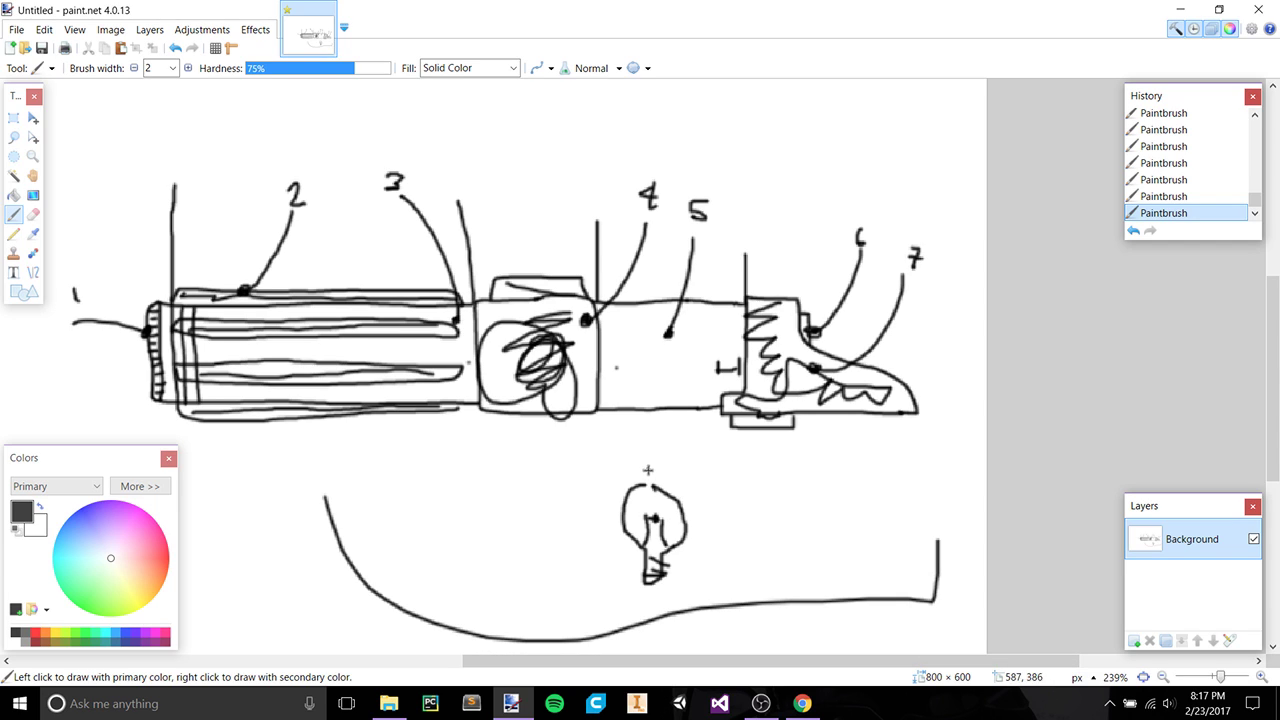
# Draw a large freehand circle around the light bulb, undoing the stray strokes
pyautogui.scroll(-3, 648, 470)
pyautogui.moveTo(648, 470); pyautogui.dragTo(757, 643)
pyautogui.hotkey('ctrl', 'z')
pyautogui.moveTo(656, 290)
pyautogui.mouseDown()
pyautogui.moveTo(612, 290)
pyautogui.moveTo(608, 275)
pyautogui.moveTo(693, 288)
pyautogui.mouseUp()
pyautogui.hotkey('ctrl', 'z')
pyautogui.moveTo(457, 377)
pyautogui.mouseDown()
pyautogui.moveTo(443, 503)
pyautogui.moveTo(490, 538)
pyautogui.moveTo(554, 514)
pyautogui.mouseUp()
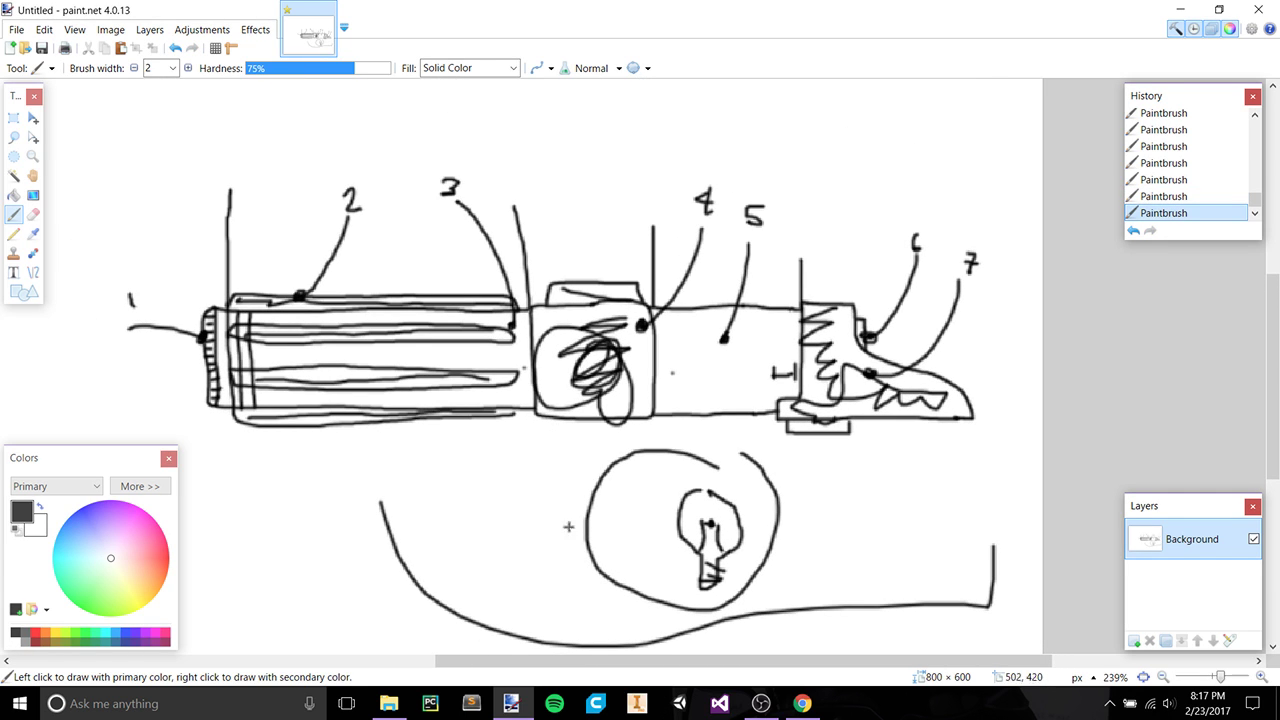
# Switch to Chrome, look over the Darth Vader lightsaber image results and close the browser tab
pyautogui.click(801, 703)
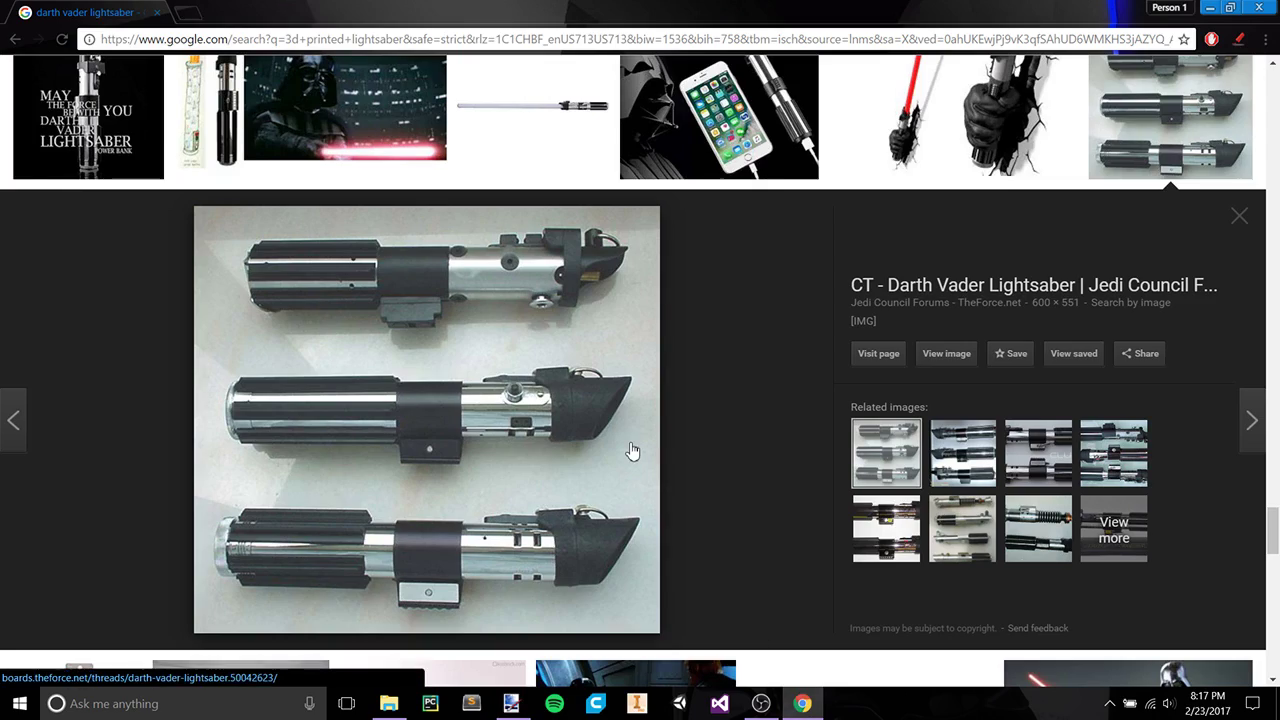
pyautogui.scroll(15, 630, 450)
pyautogui.scroll(15, 628, 450)
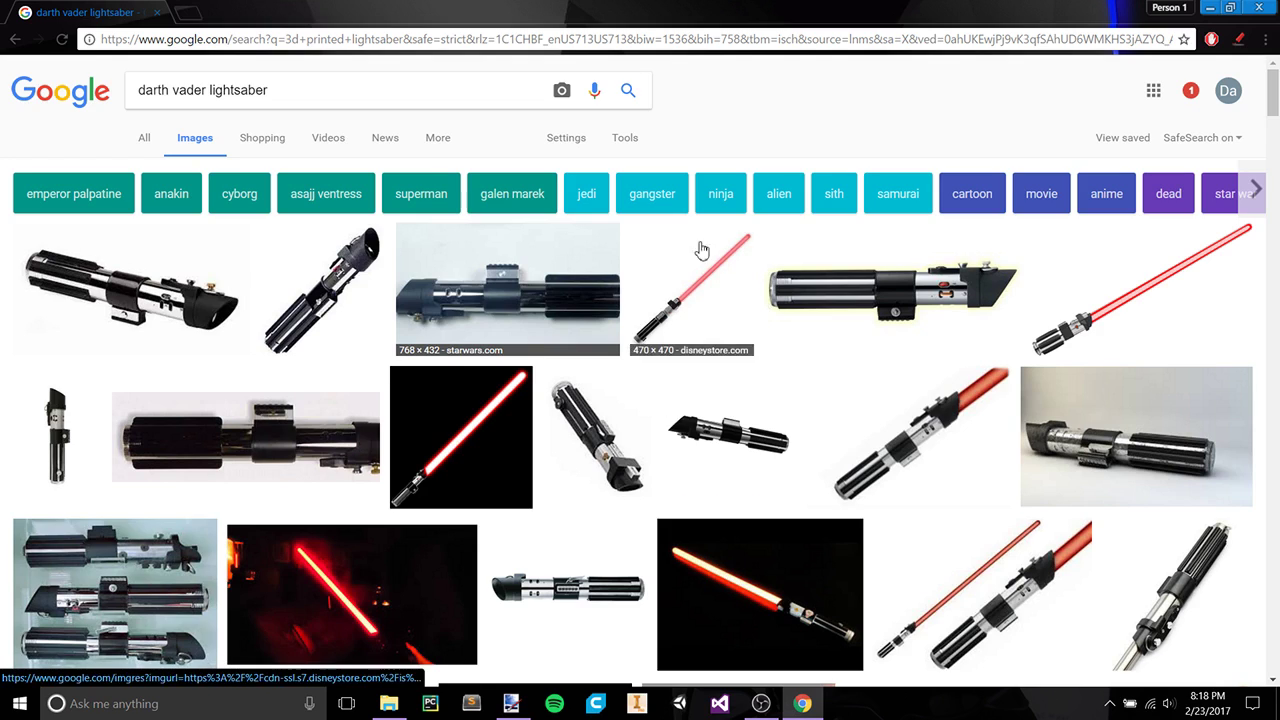
pyautogui.click(157, 13)
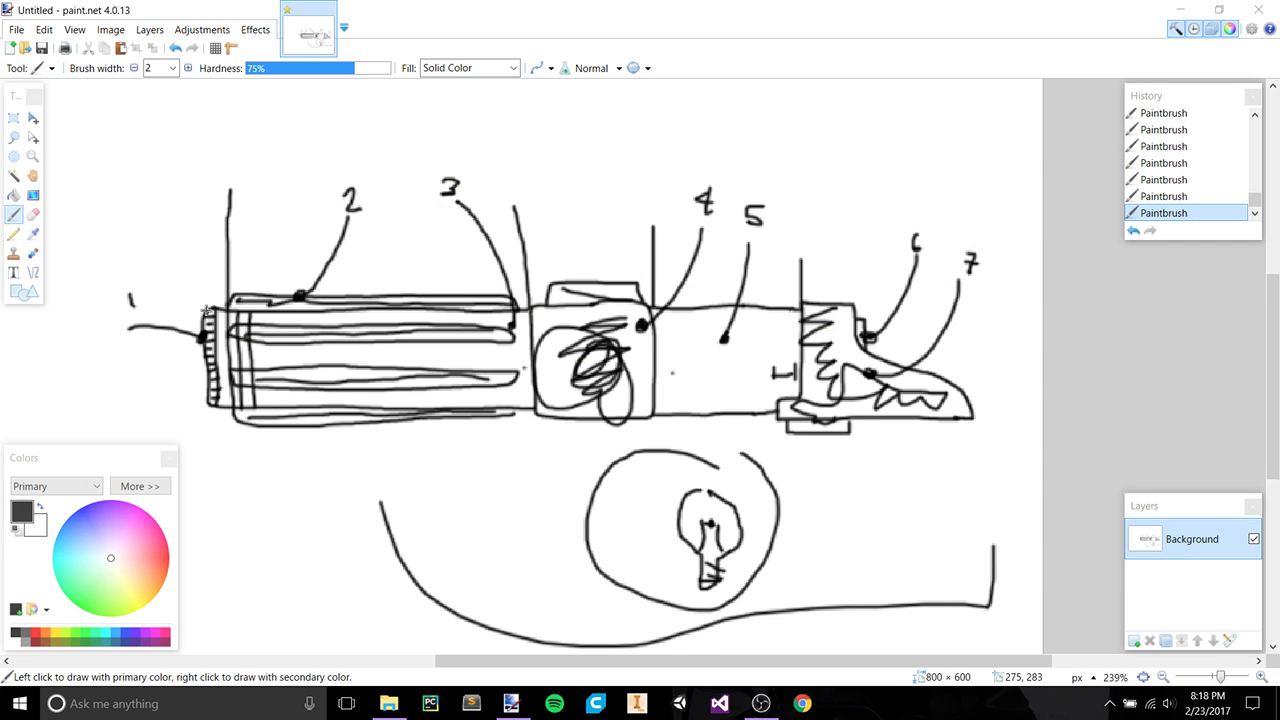